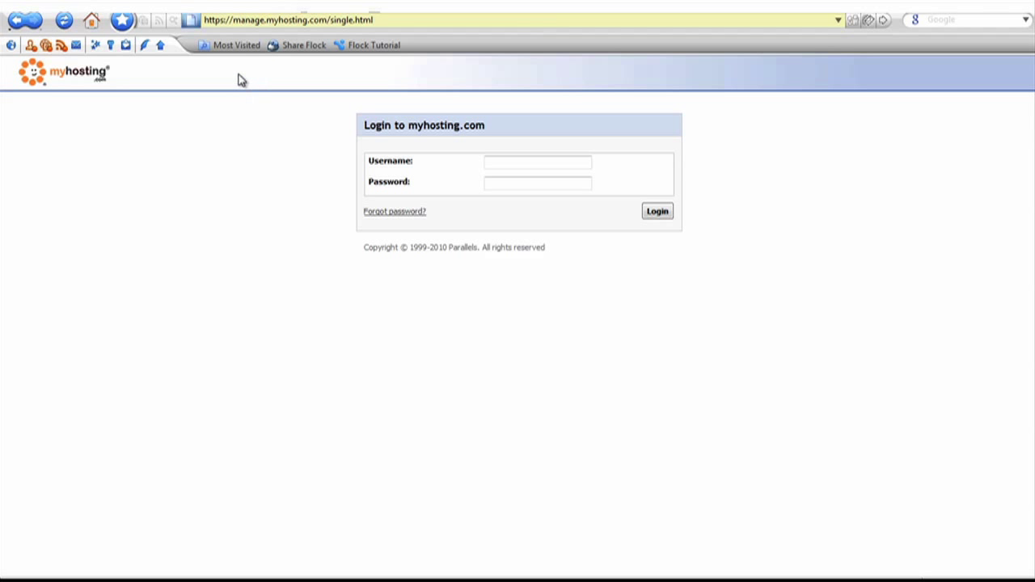
# Log in to the myhosting.com control panel with the saved username and password, then pick Premium Hosting
pyautogui.moveTo(233, 24); pyautogui.dragTo(327, 24)
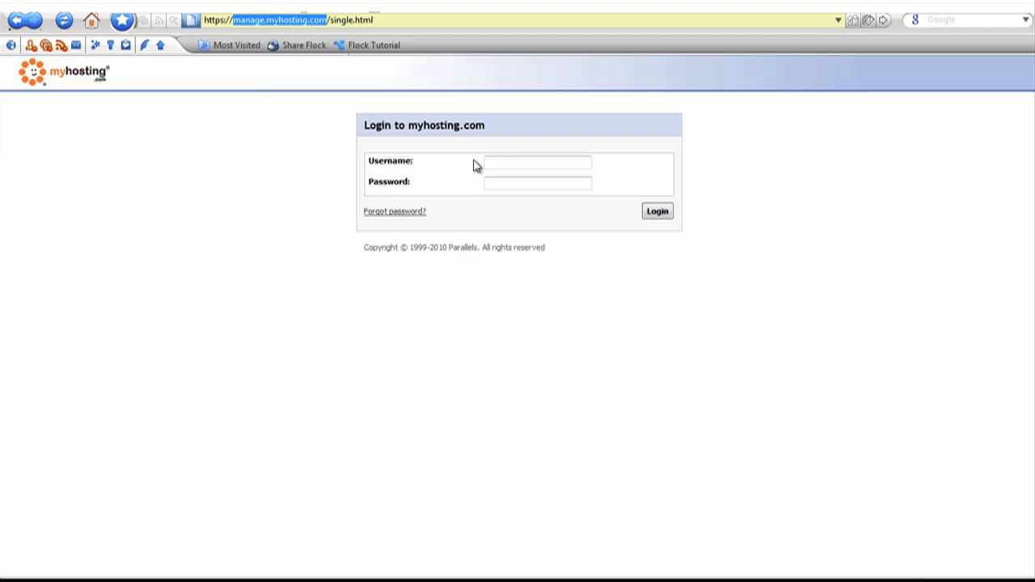
pyautogui.click(543, 165)
pyautogui.write('my')
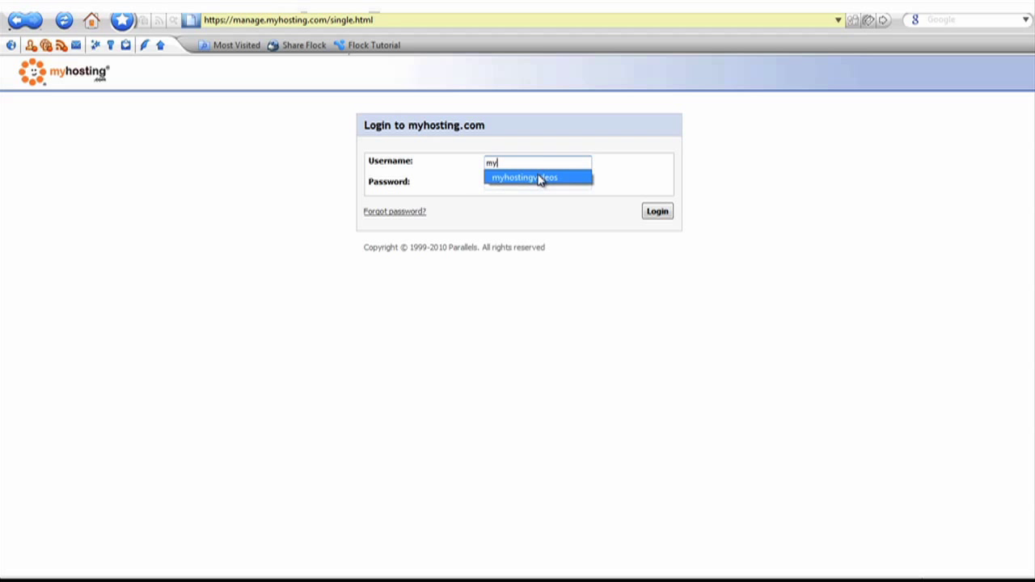
pyautogui.click(538, 177)
pyautogui.click(536, 181)
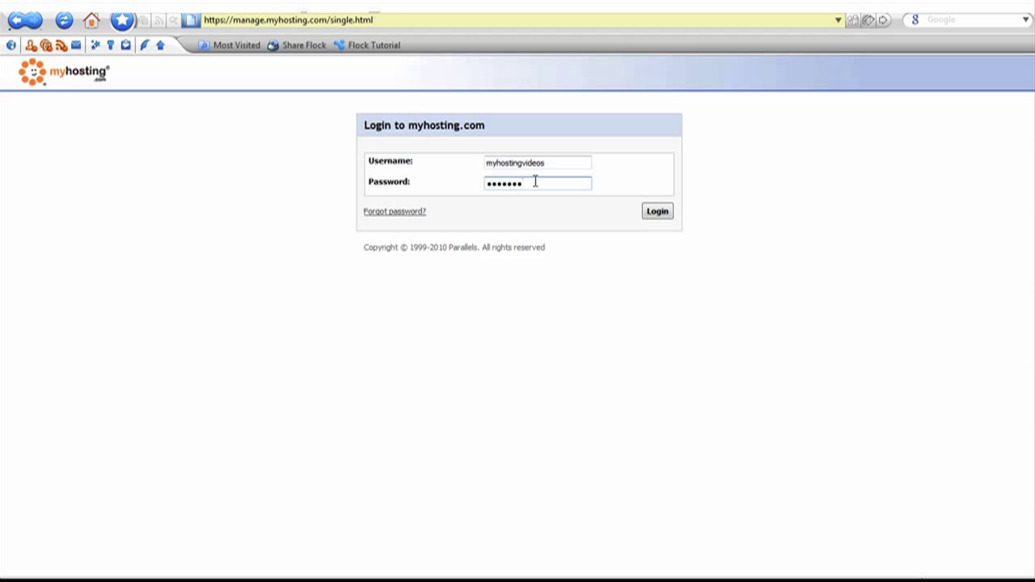
pyautogui.click(655, 211)
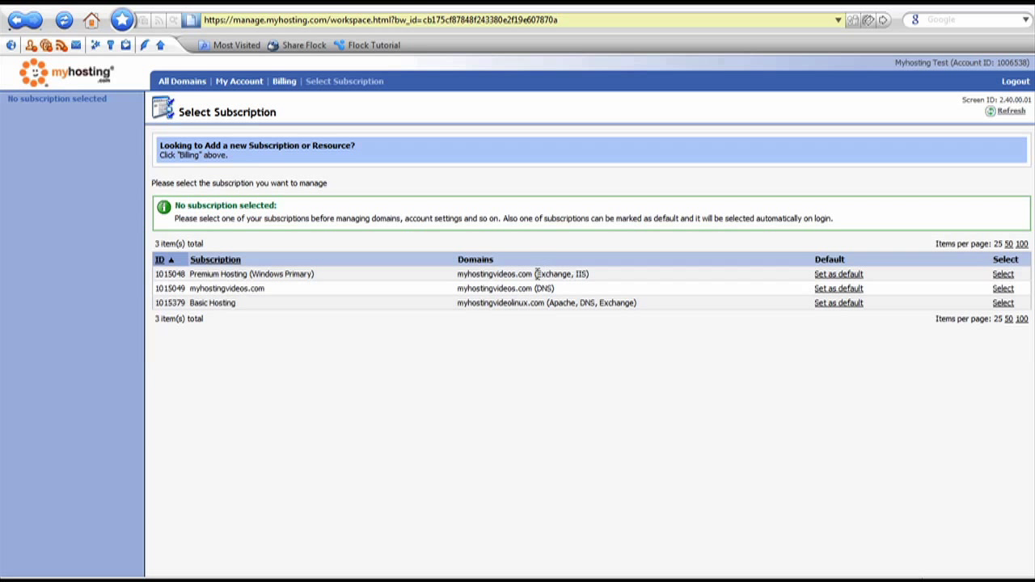
pyautogui.click(1005, 276)
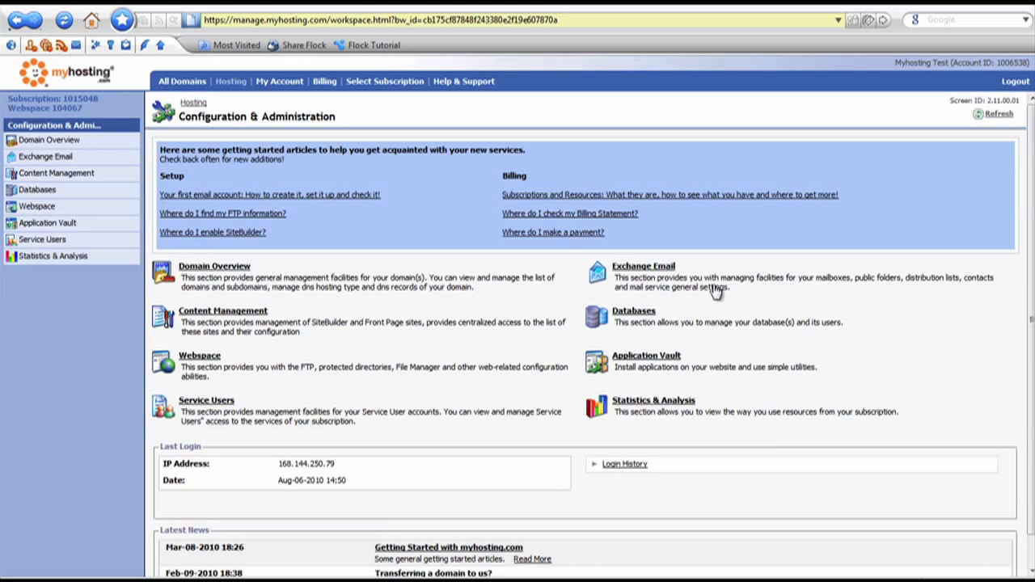
# Go to Exchange Email > Mailboxes and open the test mailbox's details
pyautogui.click(665, 267)
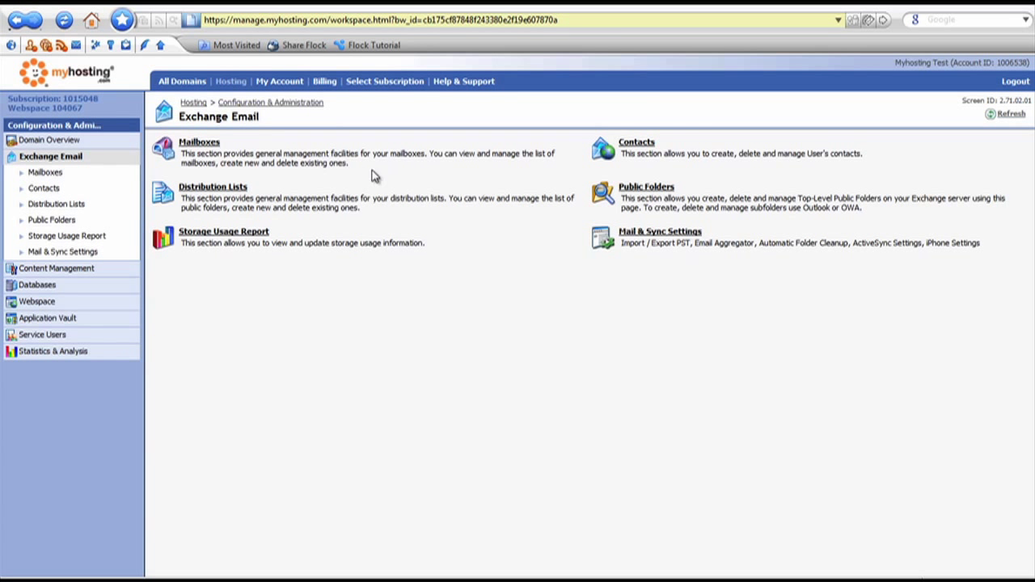
pyautogui.click(212, 143)
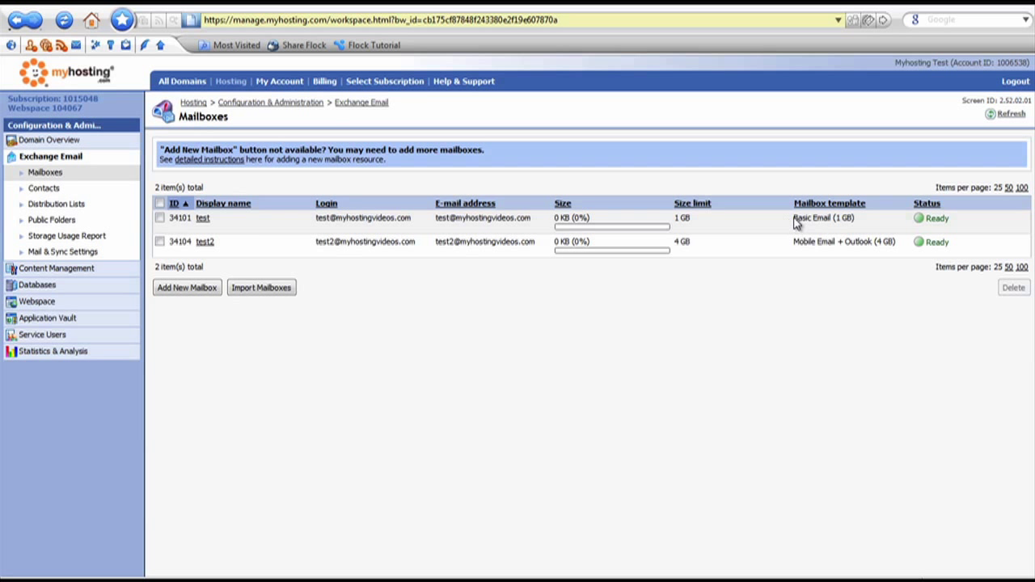
pyautogui.moveTo(794, 221); pyautogui.dragTo(859, 221)
pyautogui.click(202, 219)
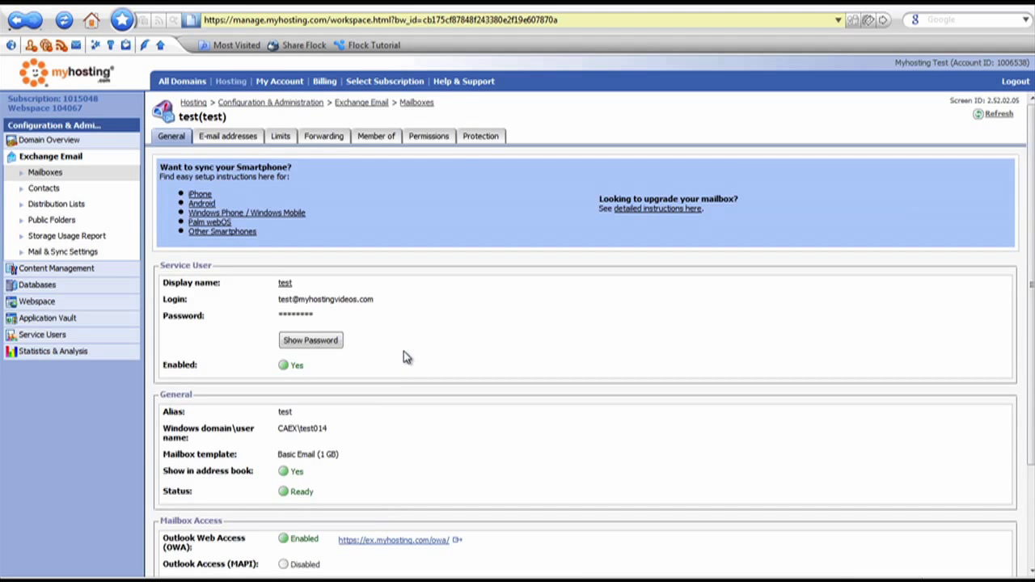
# Scroll to the test mailbox's Mailbox Access section and view the POP3 setup info
pyautogui.scroll(-3, 403, 351)
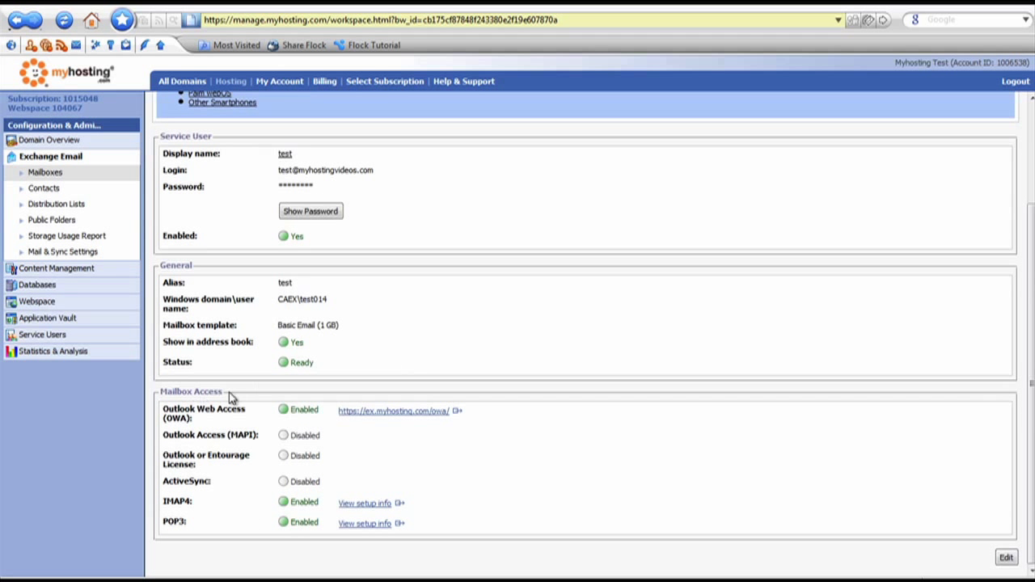
pyautogui.moveTo(222, 392); pyautogui.dragTo(165, 391)
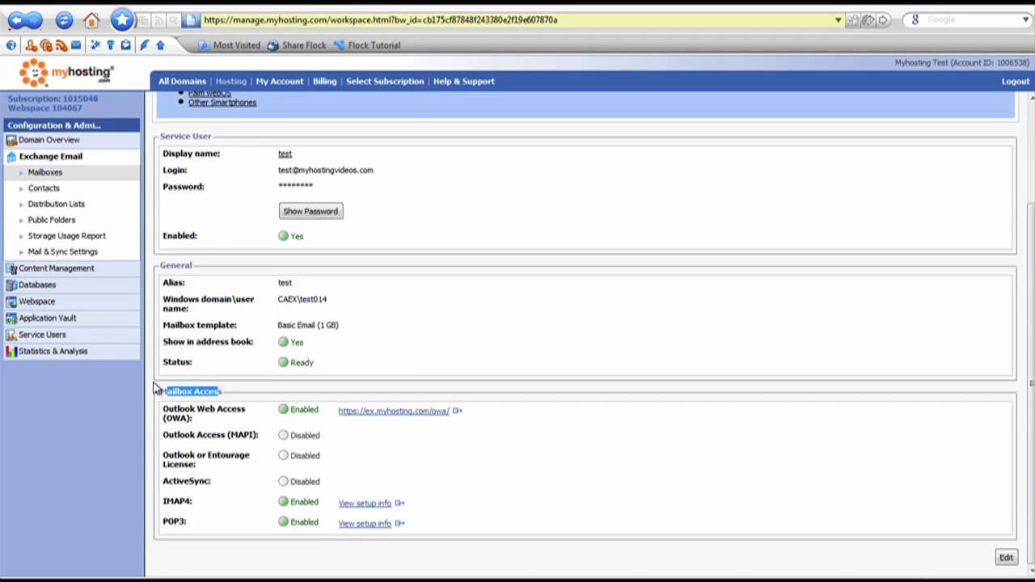
pyautogui.click(204, 507)
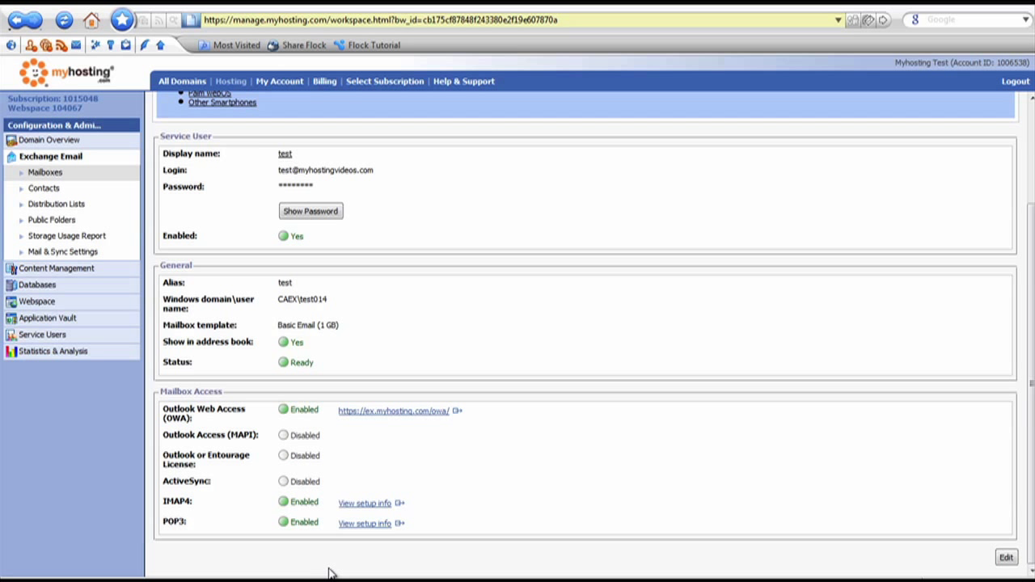
pyautogui.click(346, 527)
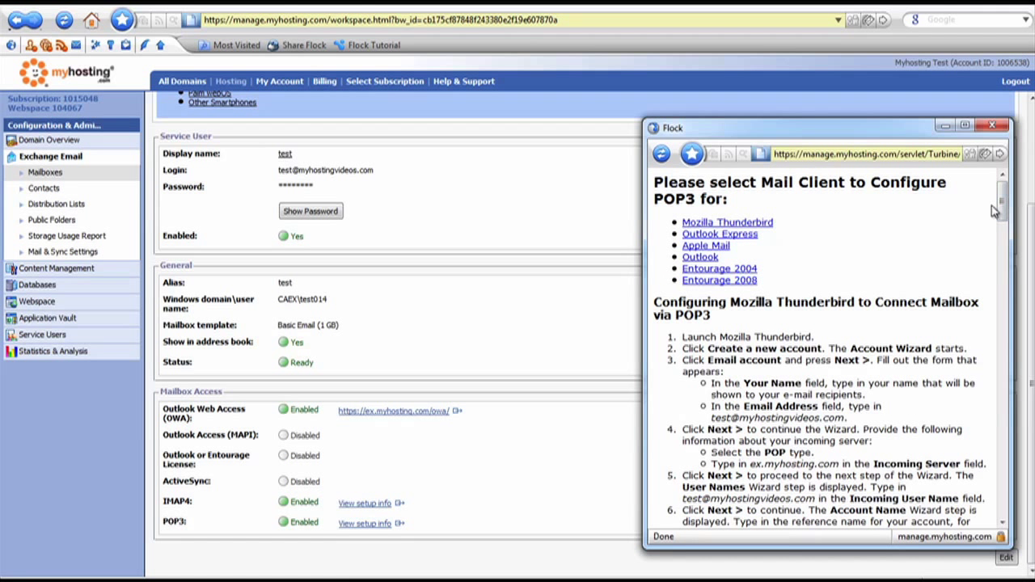
# Open the Outlook 2007 POP3 setup instructions and dismiss the network password prompt
pyautogui.click(707, 259)
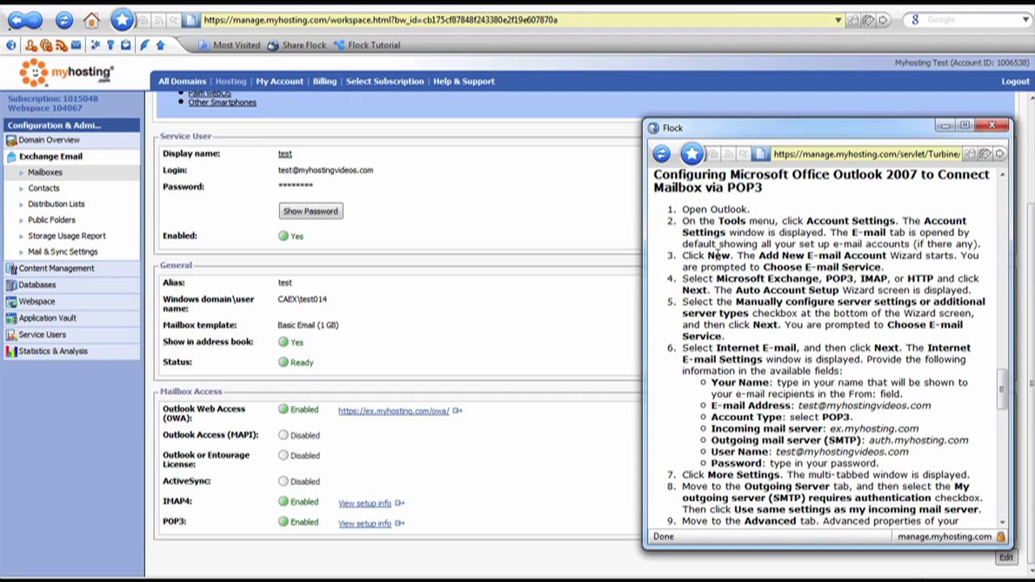
pyautogui.moveTo(1000, 404)
pyautogui.mouseDown()
pyautogui.moveTo(1004, 433)
pyautogui.moveTo(1004, 400)
pyautogui.mouseUp()
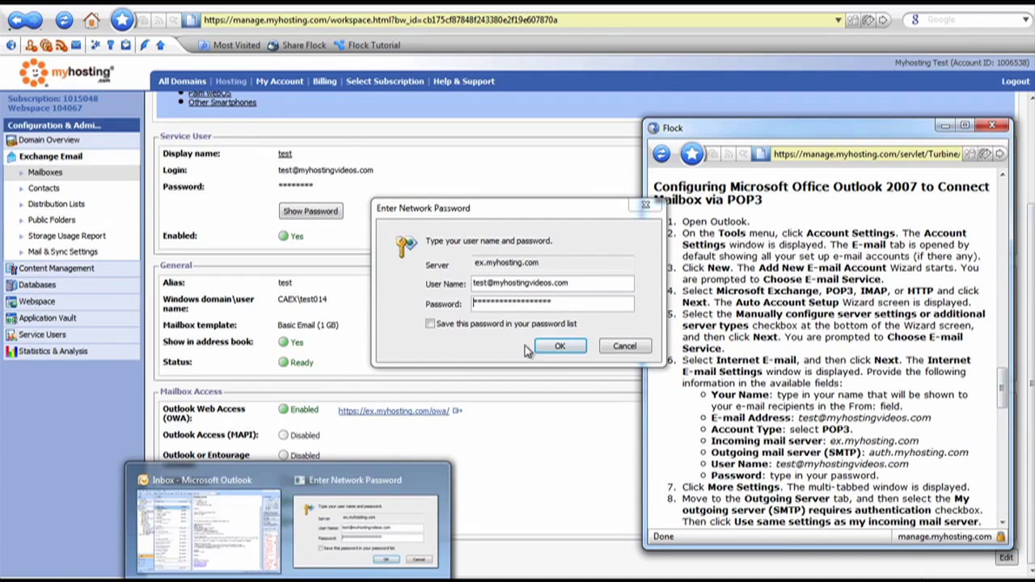
pyautogui.click(558, 346)
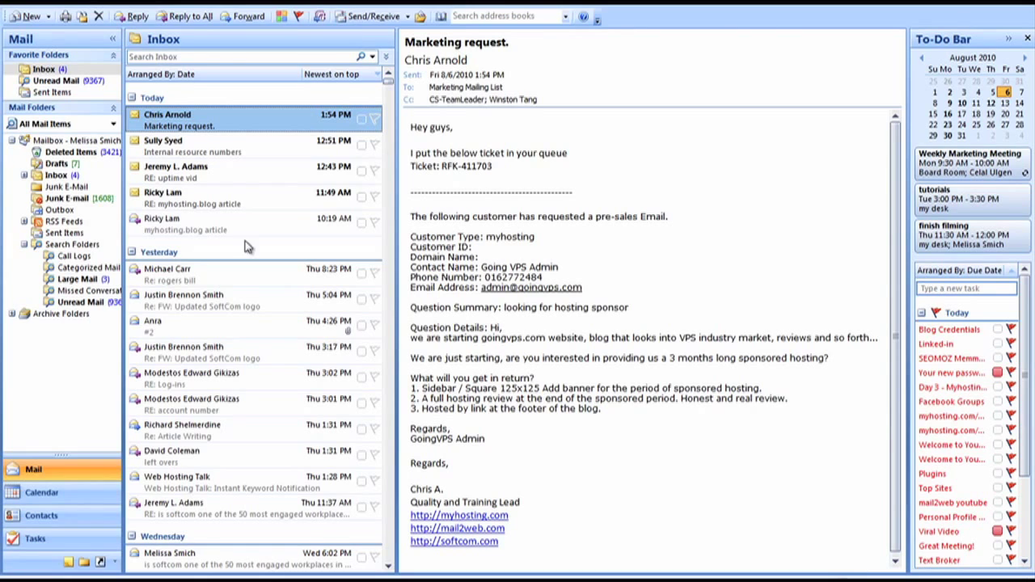
# Remove the old POP/SMTP test account in Tools > Account Settings, leaving only Exchange
pyautogui.click(124, 7)
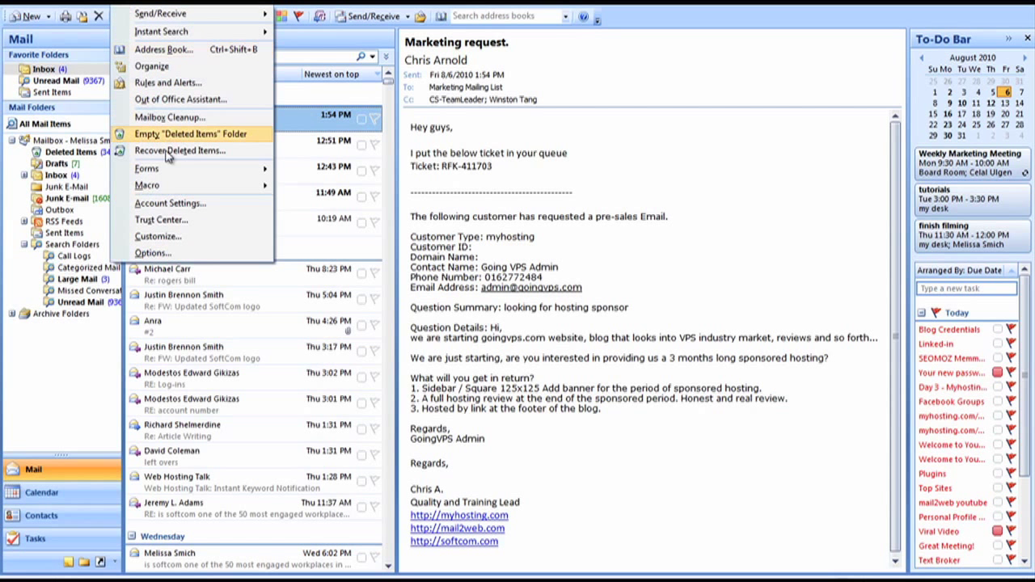
pyautogui.click(209, 208)
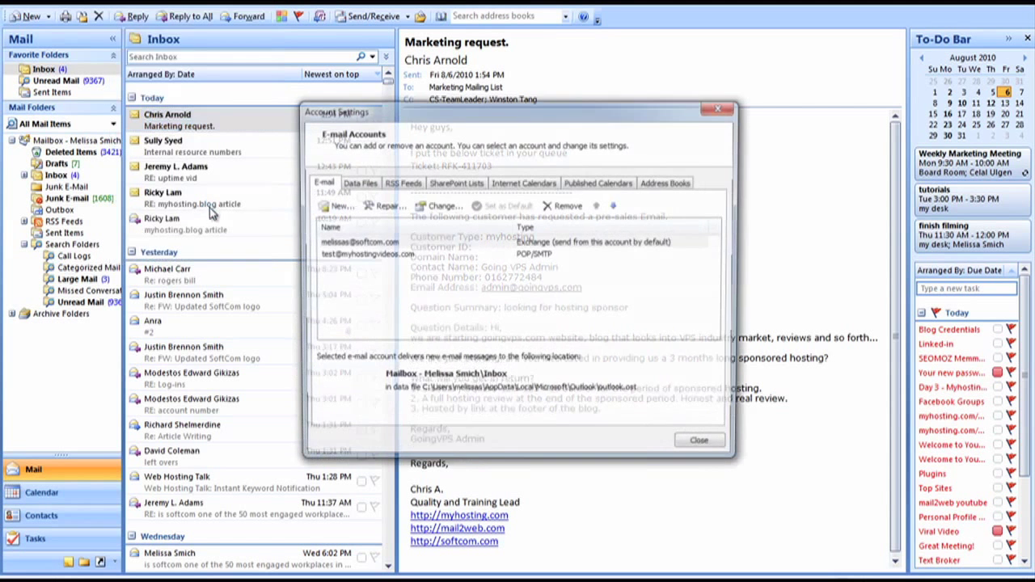
pyautogui.click(368, 256)
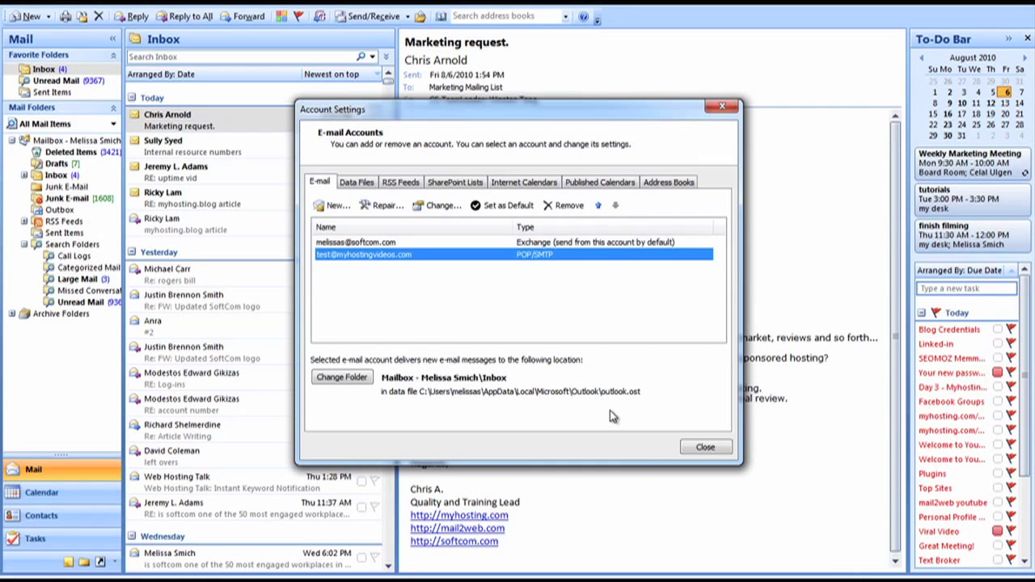
pyautogui.click(569, 205)
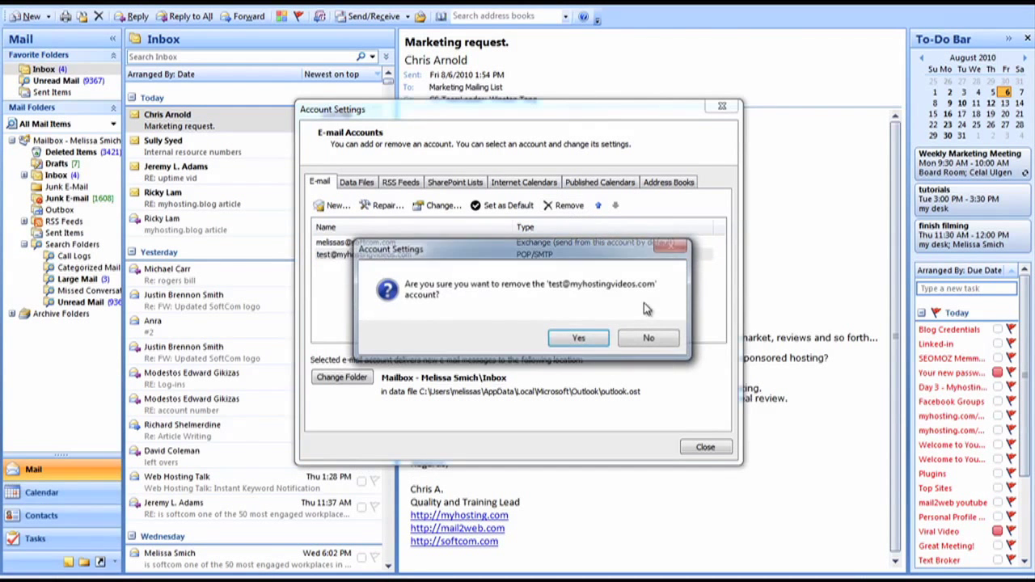
pyautogui.click(578, 339)
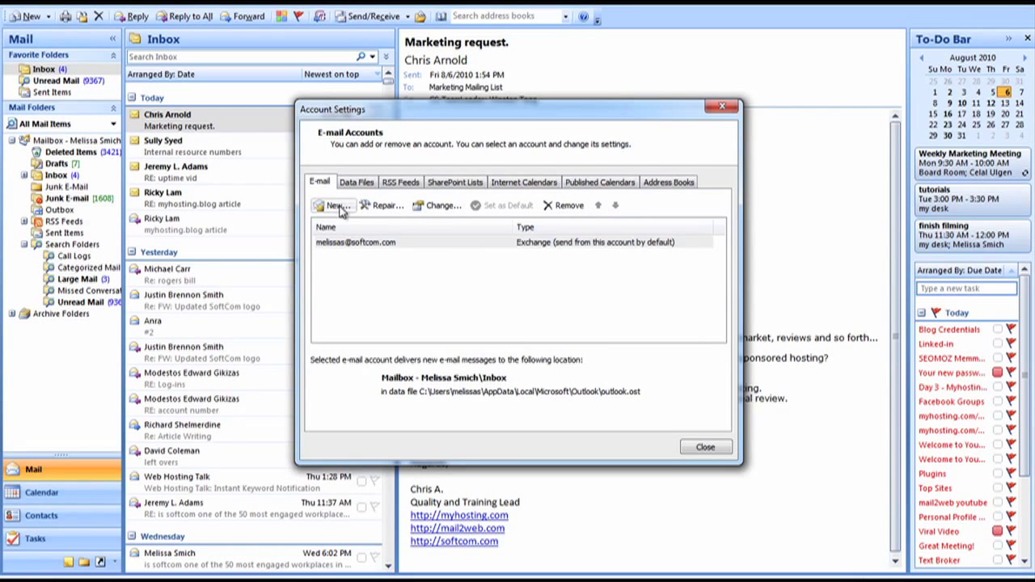
# Start a new e-mail account named 'Myhosting Videos', then bring the myhosting mailbox page forward
pyautogui.click(337, 206)
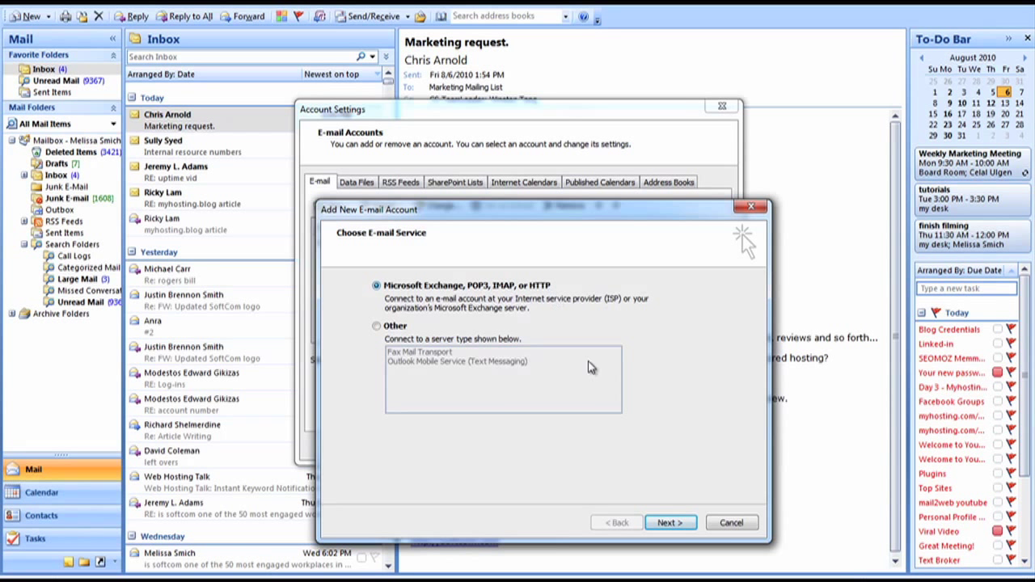
pyautogui.click(670, 522)
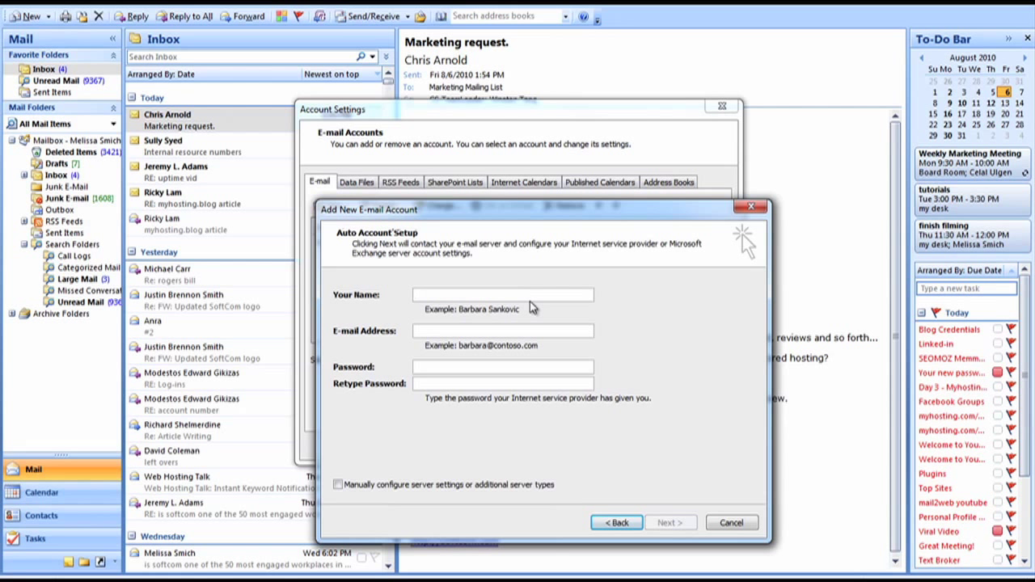
pyautogui.write('Myhosting Videos')
pyautogui.click(438, 331)
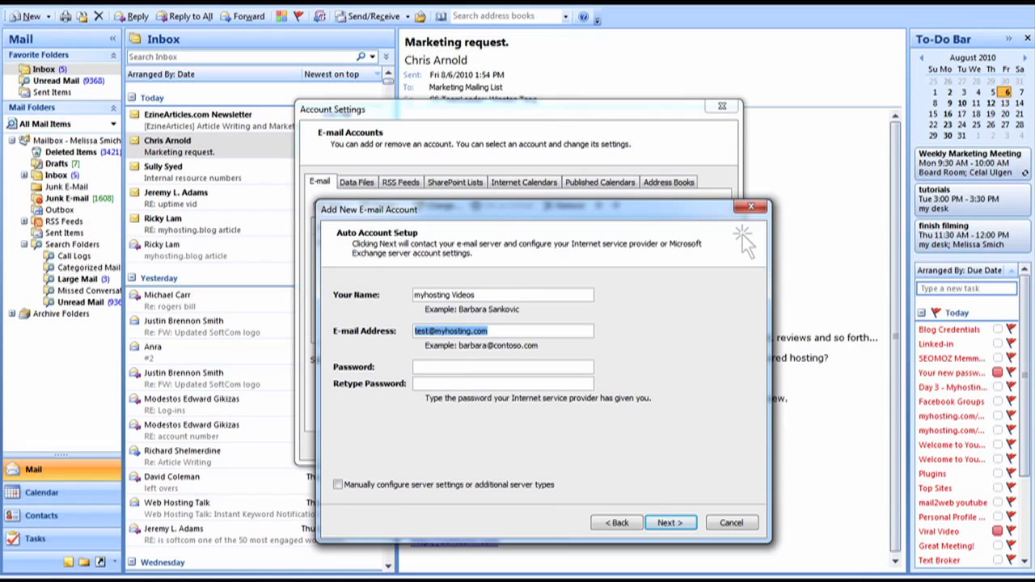
pyautogui.click(331, 578)
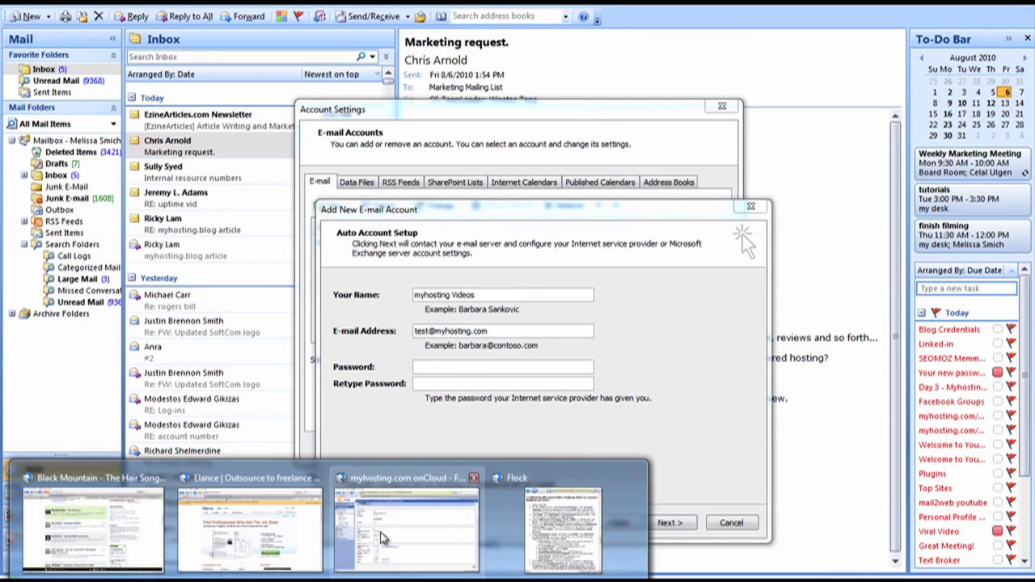
pyautogui.click(383, 537)
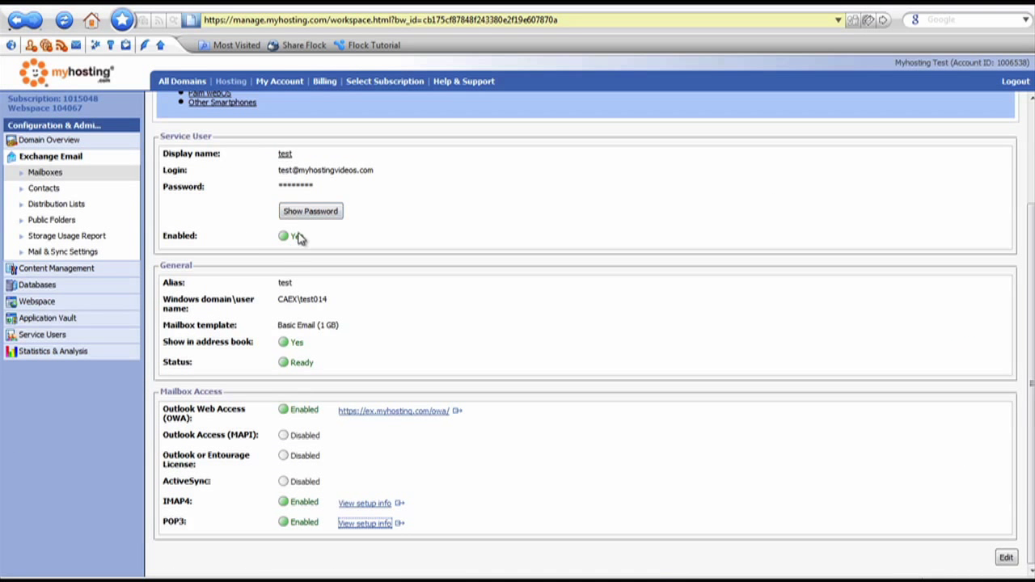
# Reveal and copy the test mailbox's password, then mask it again
pyautogui.click(323, 213)
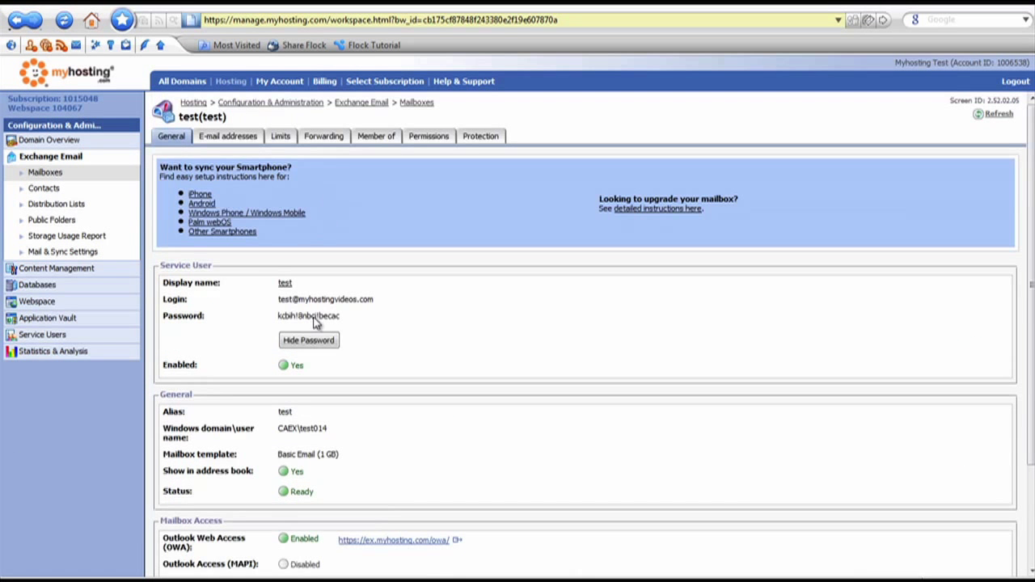
pyautogui.moveTo(350, 322); pyautogui.dragTo(276, 319)
pyautogui.rightClick(284, 316)
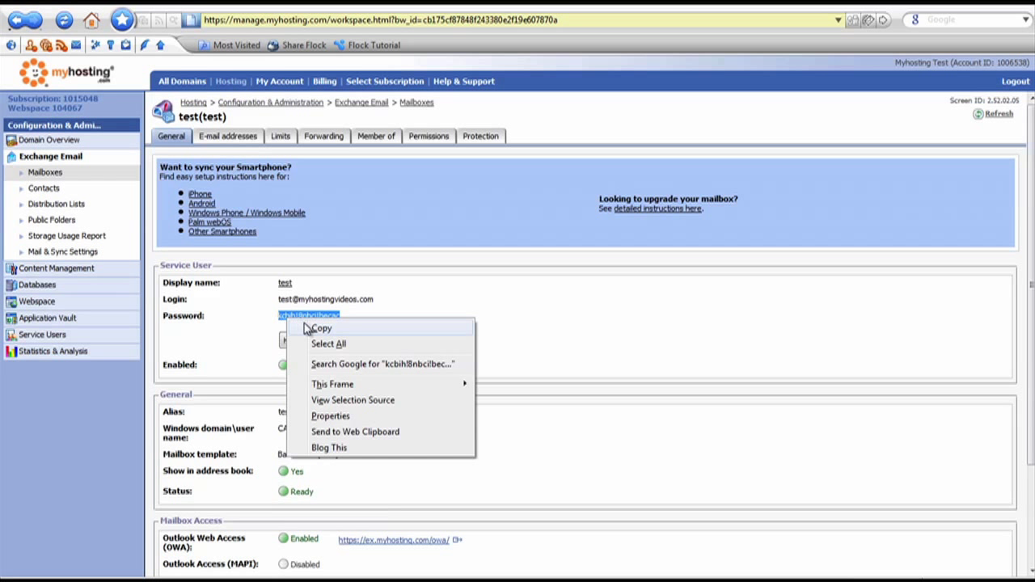
pyautogui.click(307, 327)
pyautogui.click(308, 340)
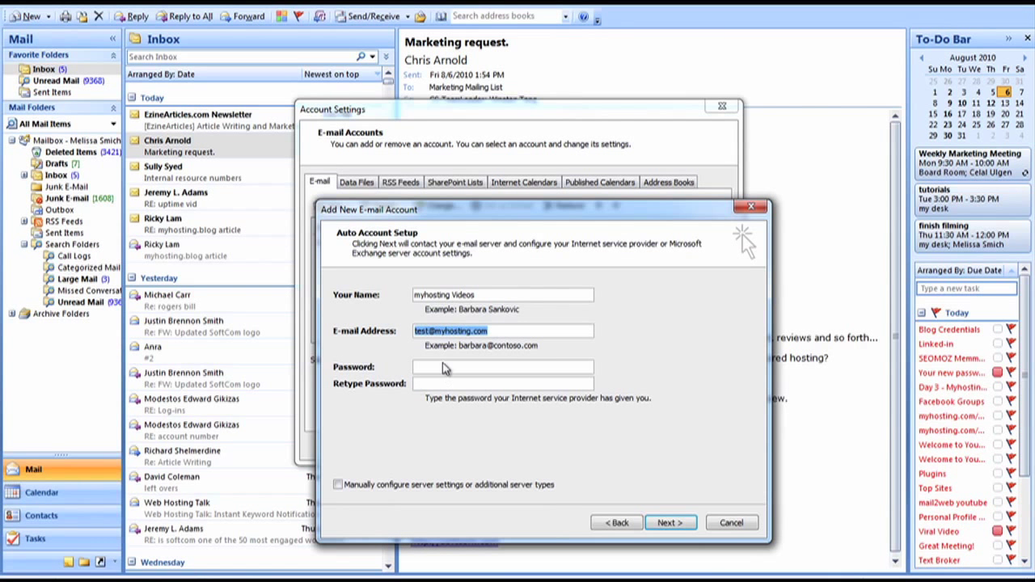
# Paste the mailbox password into both password fields and choose manual server configuration
pyautogui.click(444, 369)
pyautogui.click(445, 366)
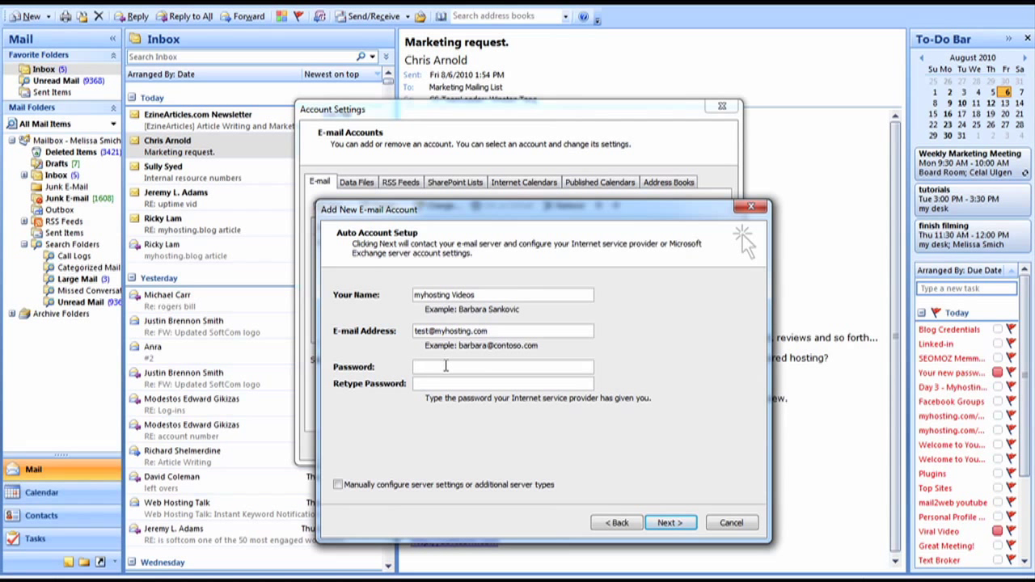
pyautogui.hotkey('ctrl', 'v')
pyautogui.click(447, 383)
pyautogui.hotkey('ctrl', 'v')
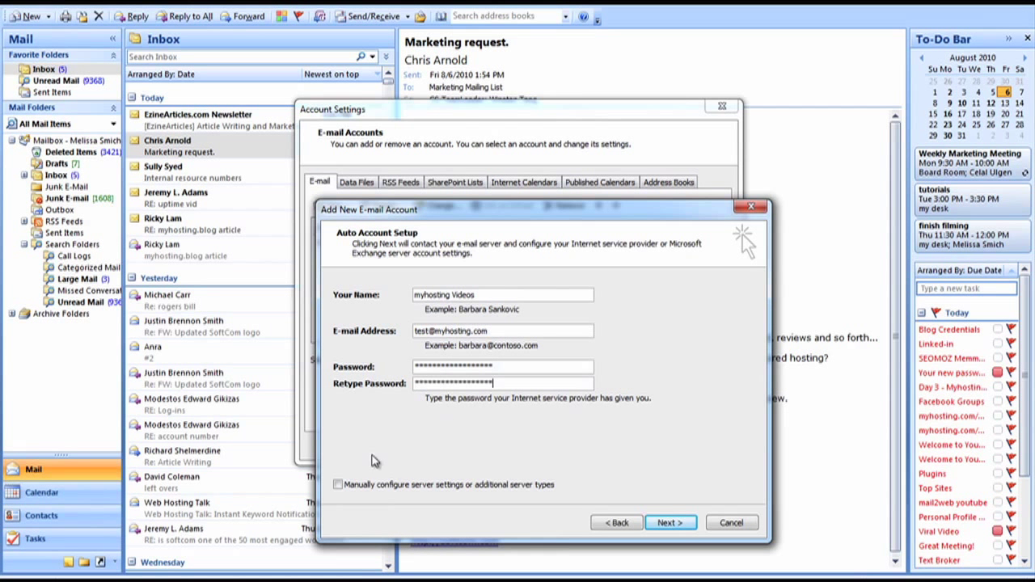
pyautogui.click(338, 485)
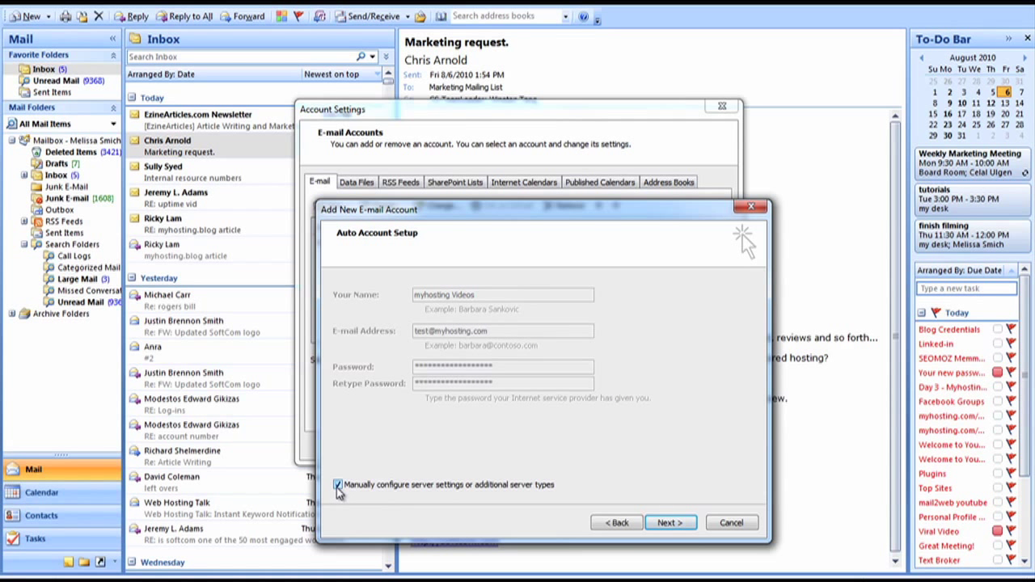
pyautogui.click(668, 523)
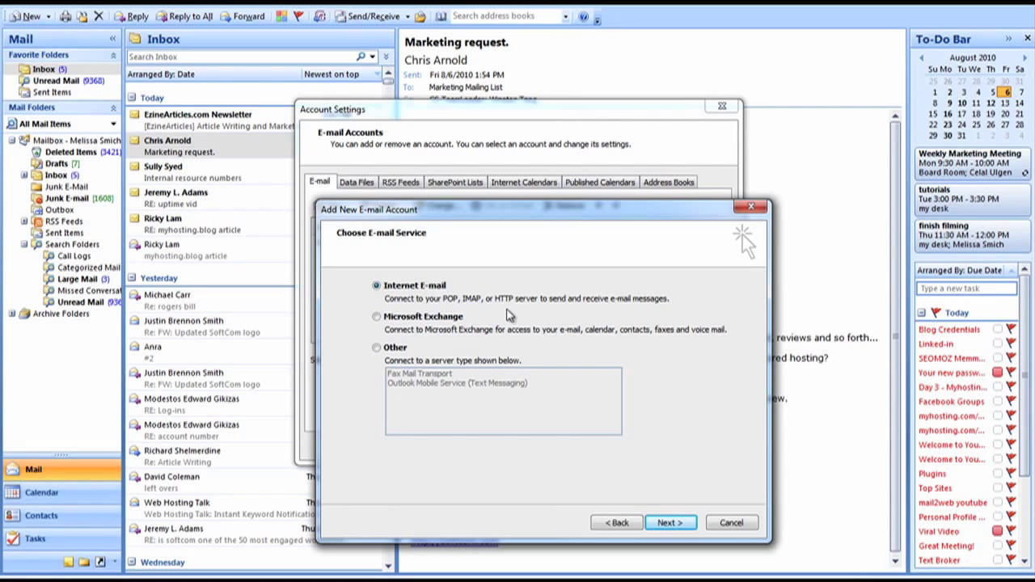
# Choose Internet E-mail, check the name and address, and keep POP3 as the account type
pyautogui.click(665, 525)
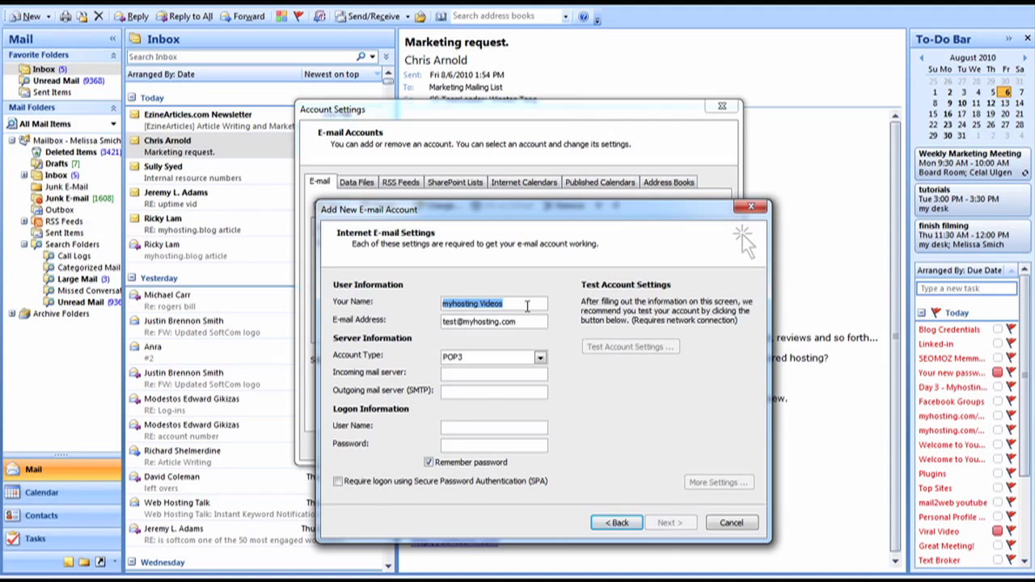
pyautogui.moveTo(526, 304); pyautogui.dragTo(422, 312)
pyautogui.moveTo(538, 321); pyautogui.dragTo(460, 321)
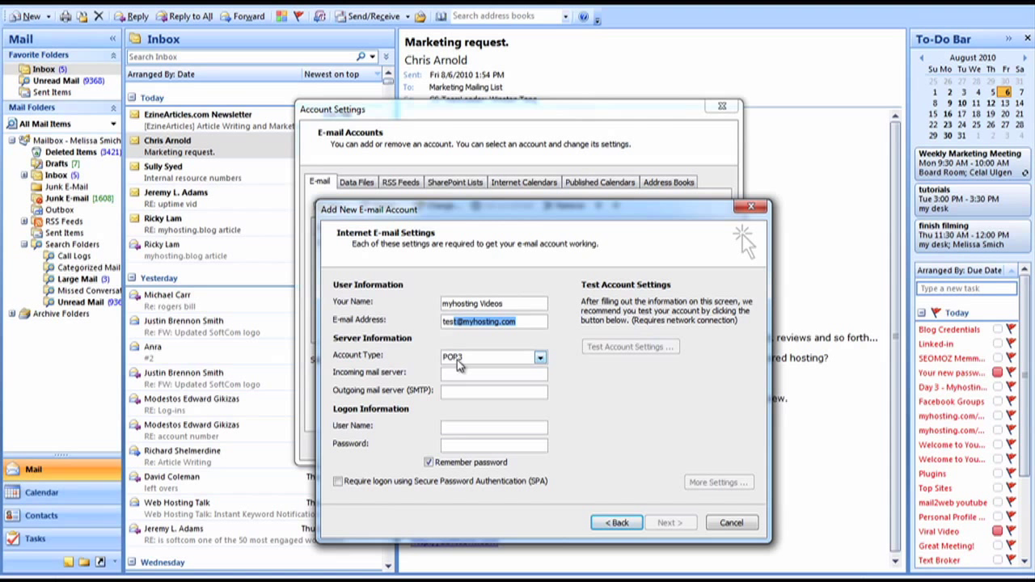
pyautogui.click(539, 361)
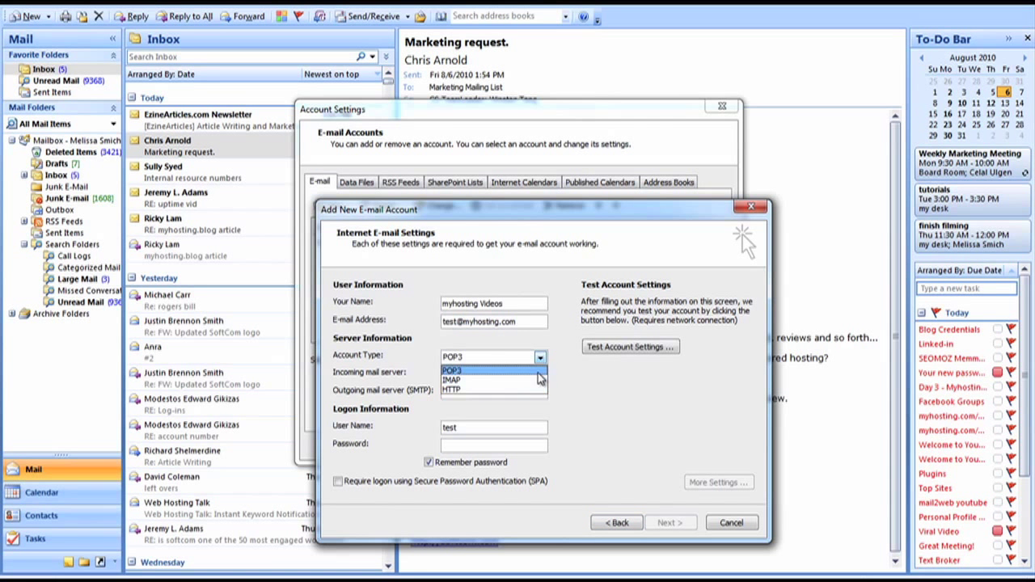
pyautogui.click(538, 371)
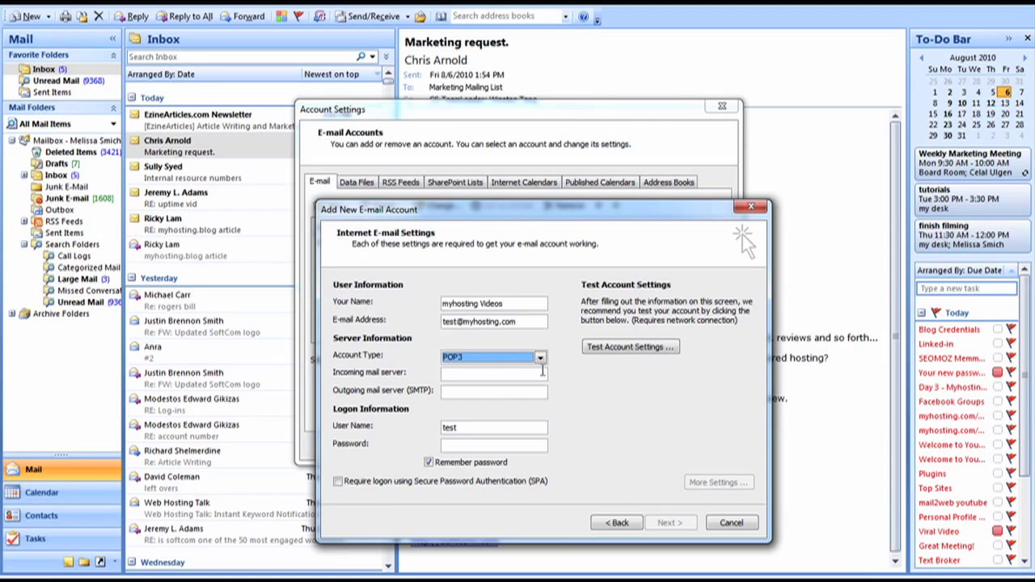
pyautogui.click(535, 373)
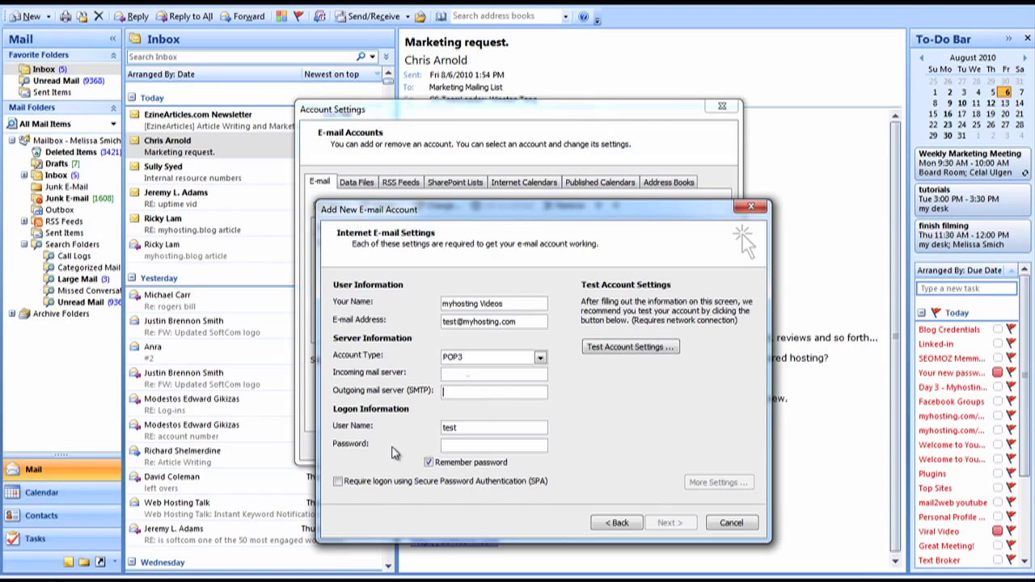
pyautogui.press('Tab')
pyautogui.moveTo(329, 577)
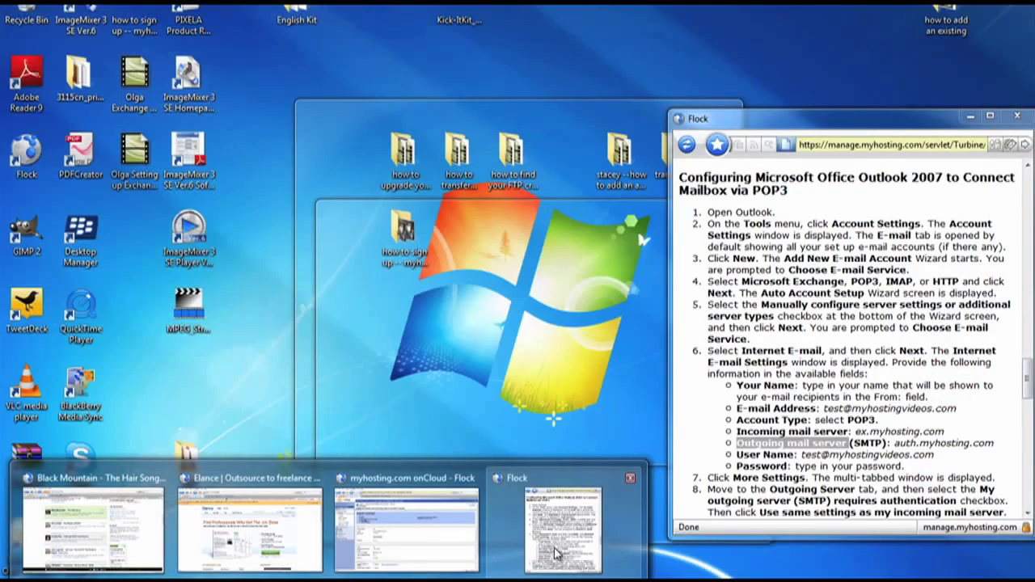
# Look up the ex.myhosting.com and auth.myhosting.com server names in the Flock guide
pyautogui.click(555, 552)
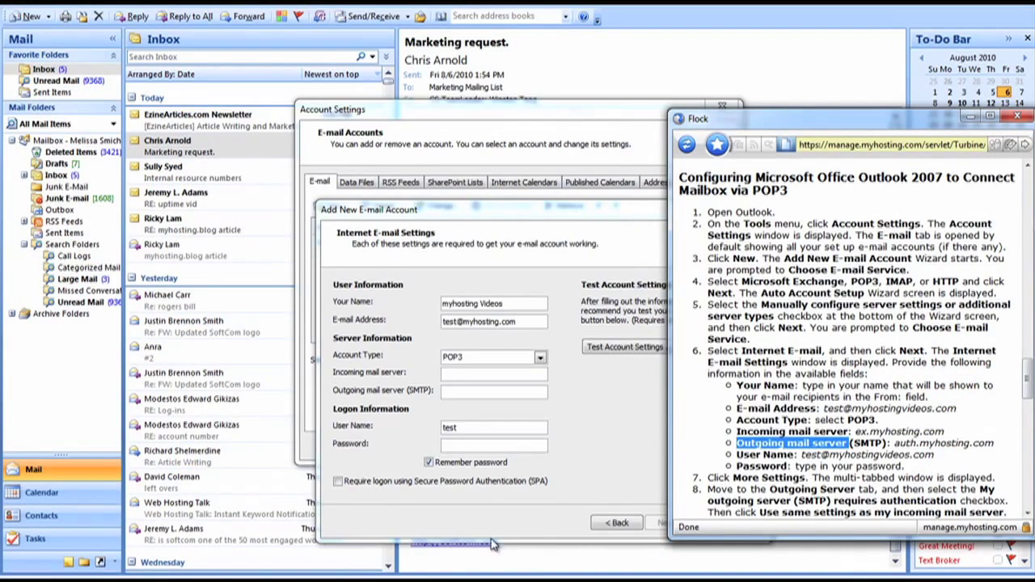
pyautogui.moveTo(809, 126); pyautogui.dragTo(735, 134)
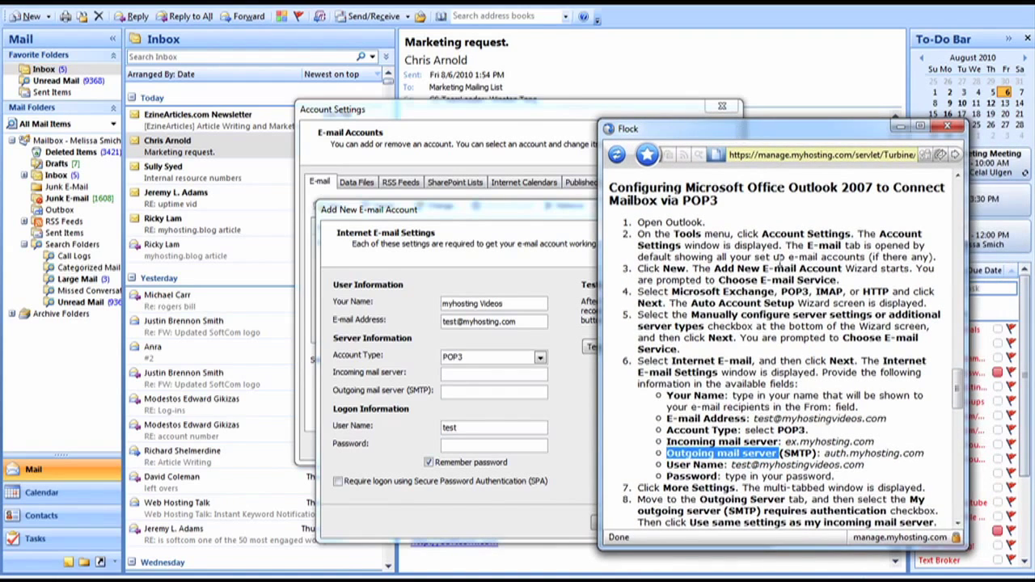
pyautogui.scroll(-3, 745, 338)
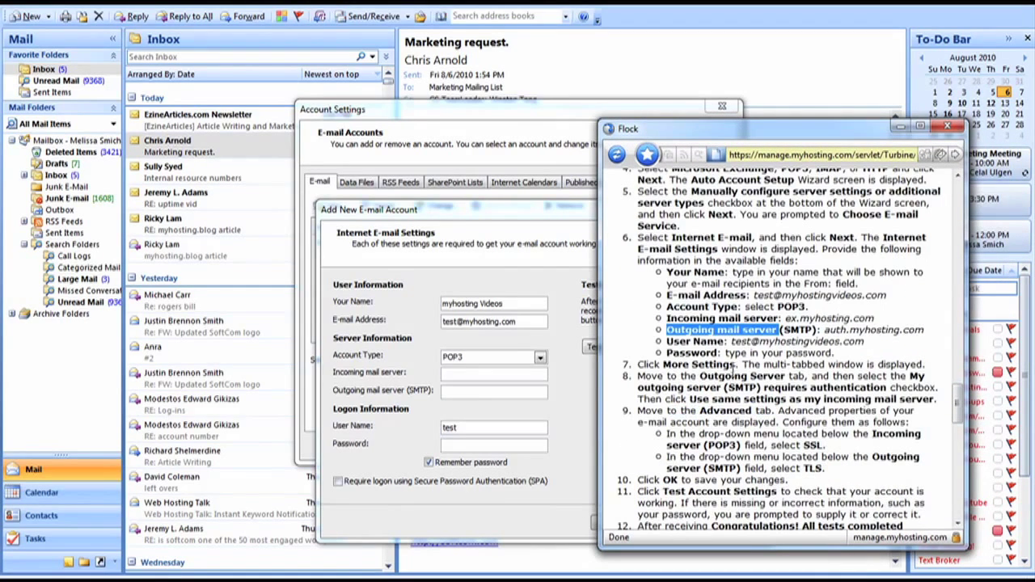
pyautogui.moveTo(667, 318); pyautogui.dragTo(878, 321)
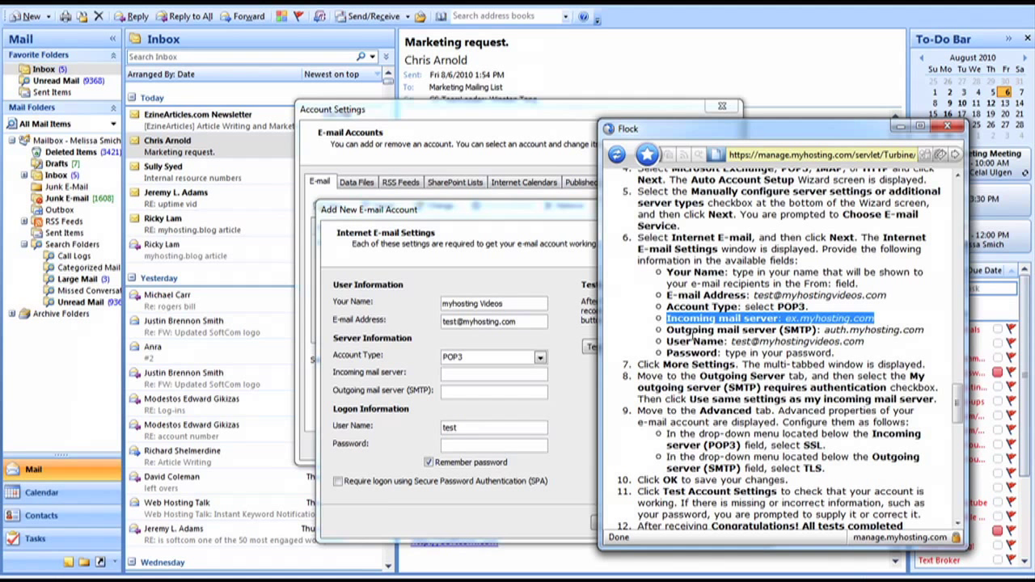
pyautogui.moveTo(667, 330); pyautogui.dragTo(935, 332)
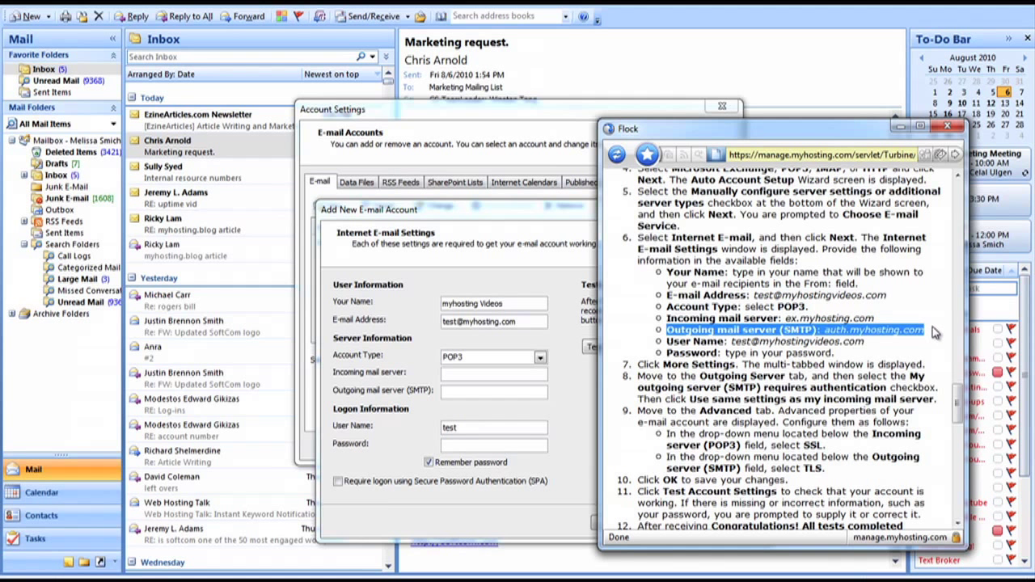
pyautogui.click(505, 374)
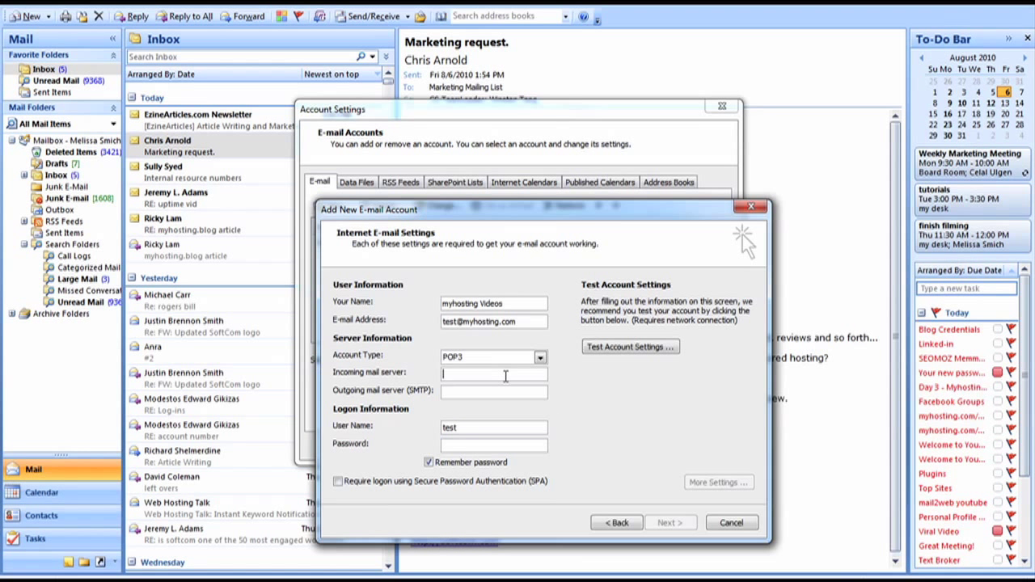
# Enter ex.myhosting.com as the incoming and auth.myhosting.com as the outgoing mail server
pyautogui.write('ex.myhosting.com')
pyautogui.click(521, 391)
pyautogui.write('auth.myhosting.co')
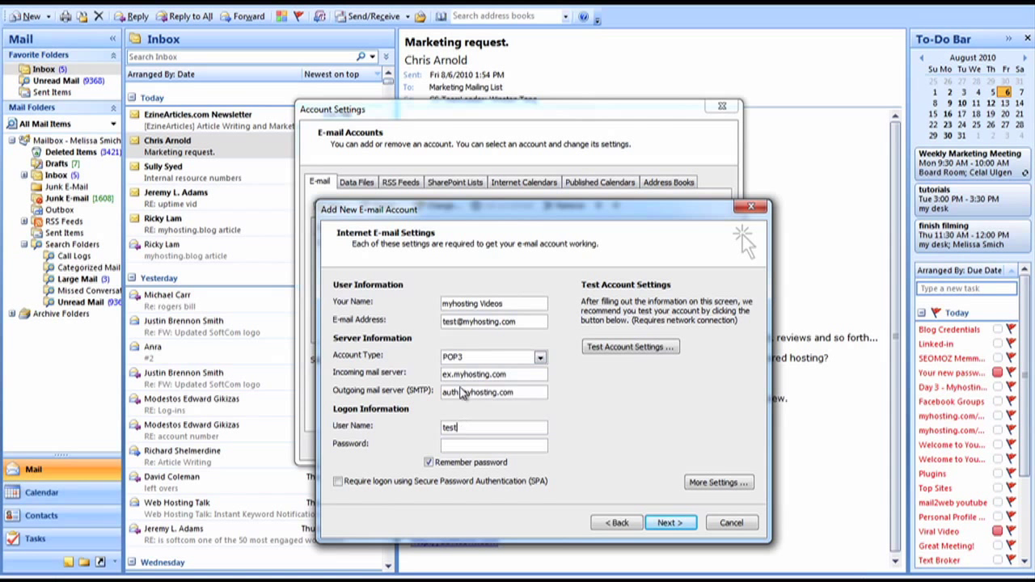
# Copy the full e-mail address into User Name and paste in the mailbox password
pyautogui.moveTo(521, 321); pyautogui.dragTo(441, 321)
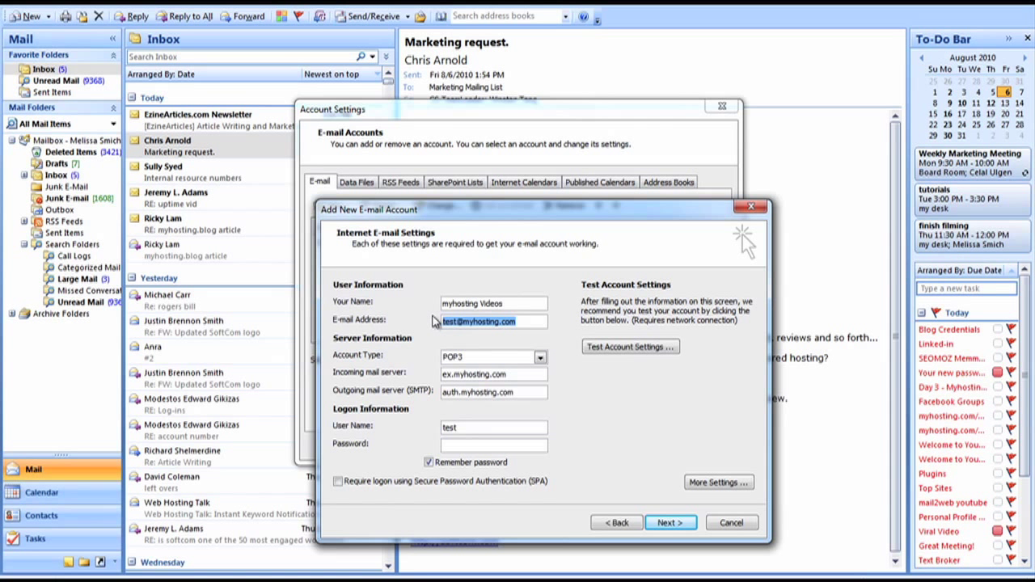
pyautogui.hotkey('ctrl', 'c')
pyautogui.moveTo(487, 427); pyautogui.dragTo(419, 425)
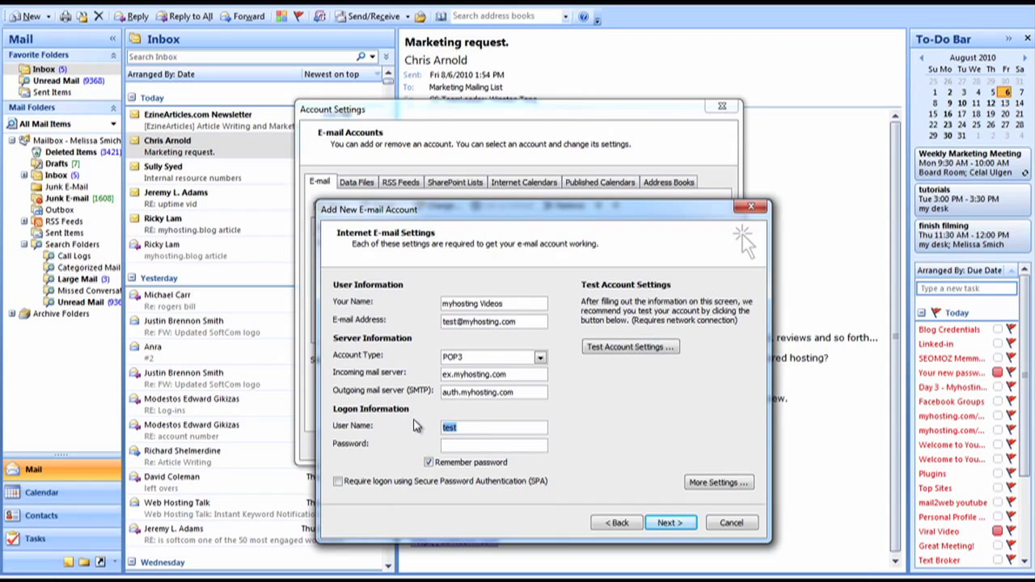
pyautogui.hotkey('ctrl', 'v')
pyautogui.click(505, 443)
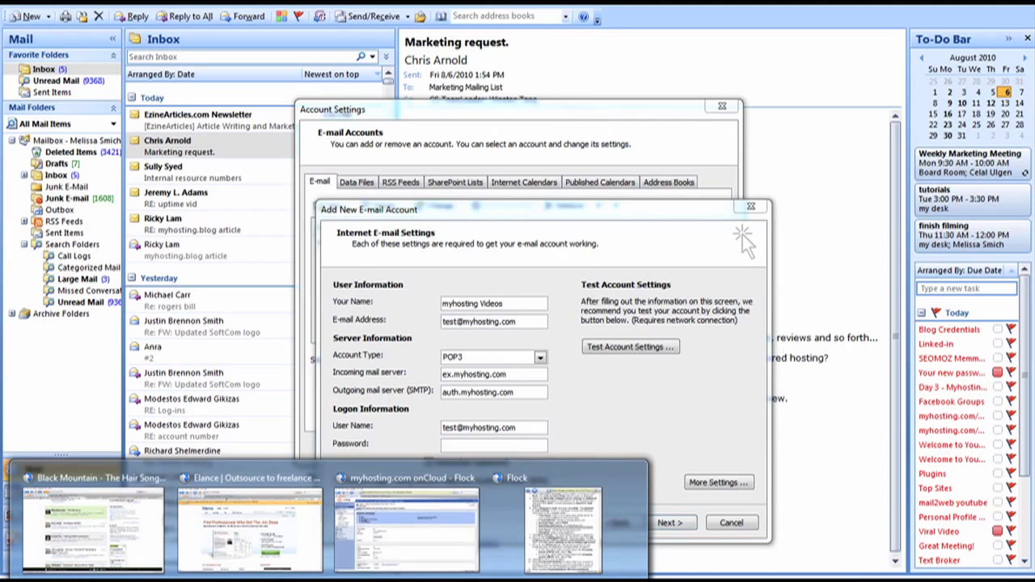
pyautogui.hotkey('ctrl', 'v')
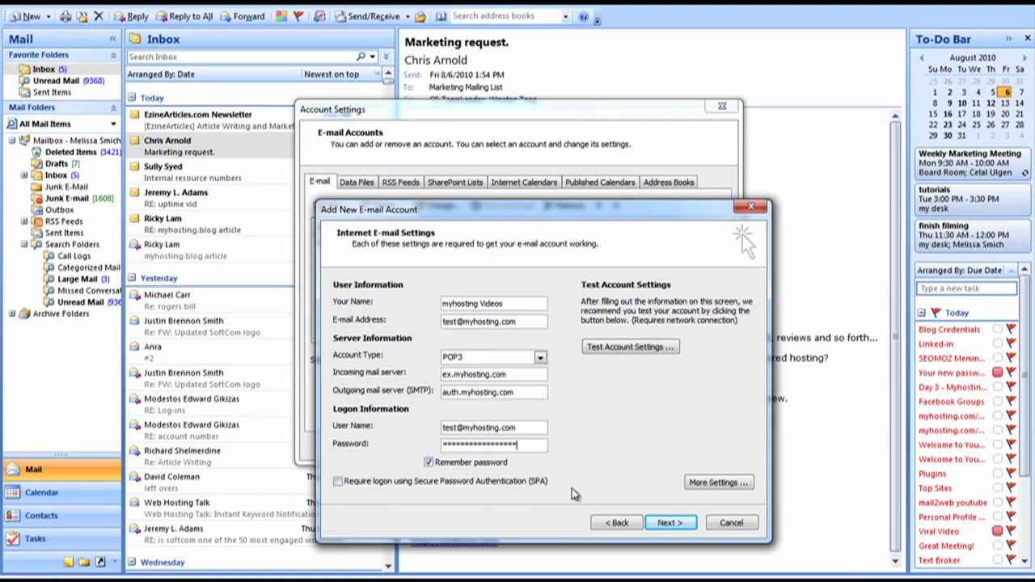
pyautogui.click(700, 484)
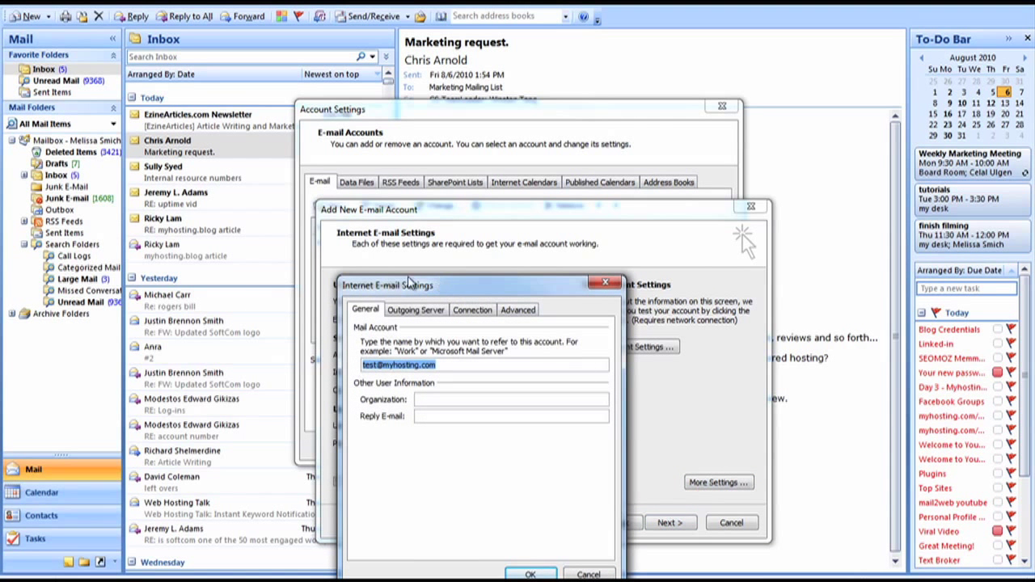
# Require SMTP authentication for the outgoing server and leave a copy of messages on the server
pyautogui.click(414, 313)
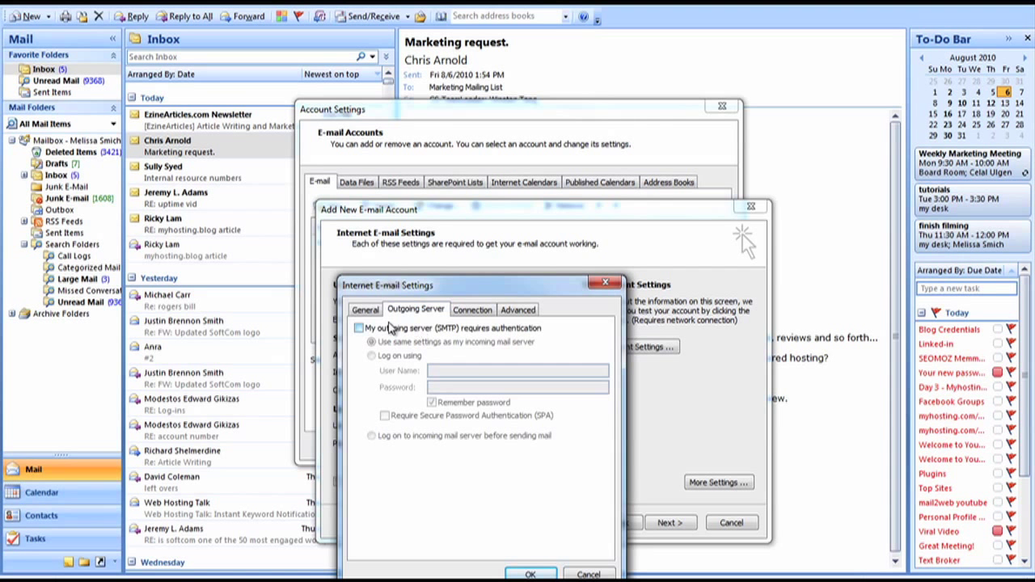
pyautogui.click(359, 329)
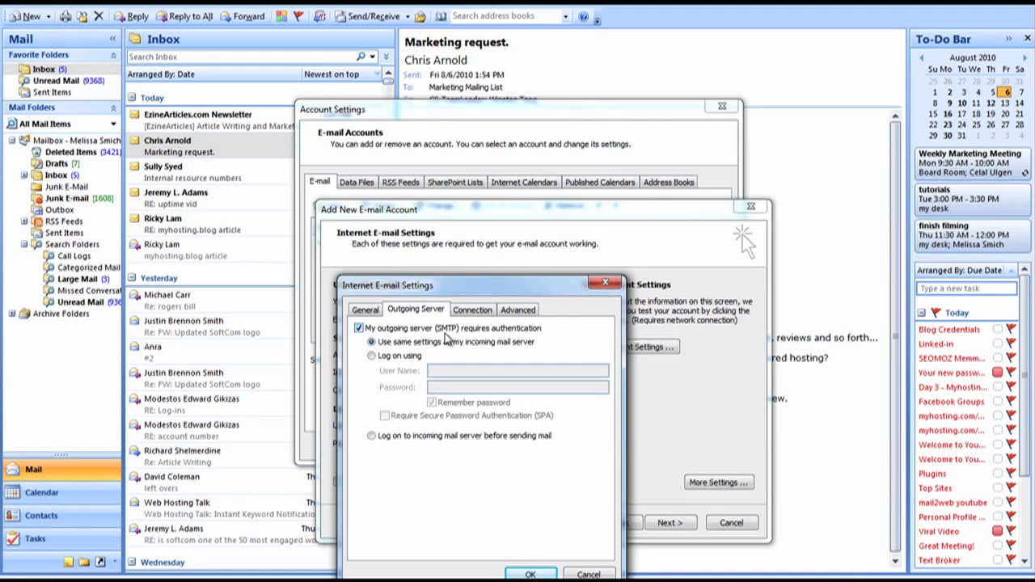
pyautogui.click(528, 312)
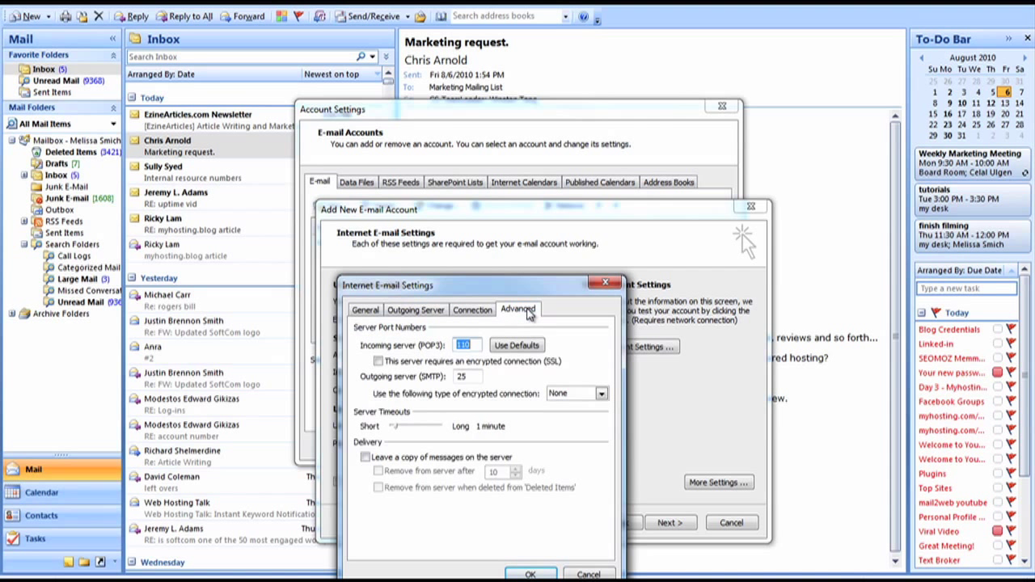
pyautogui.click(365, 458)
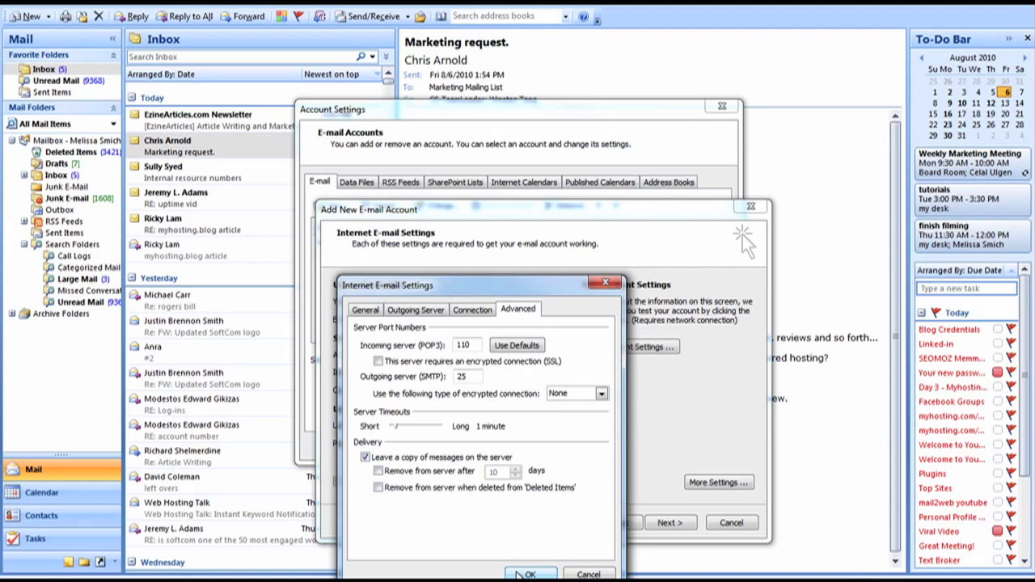
pyautogui.click(517, 574)
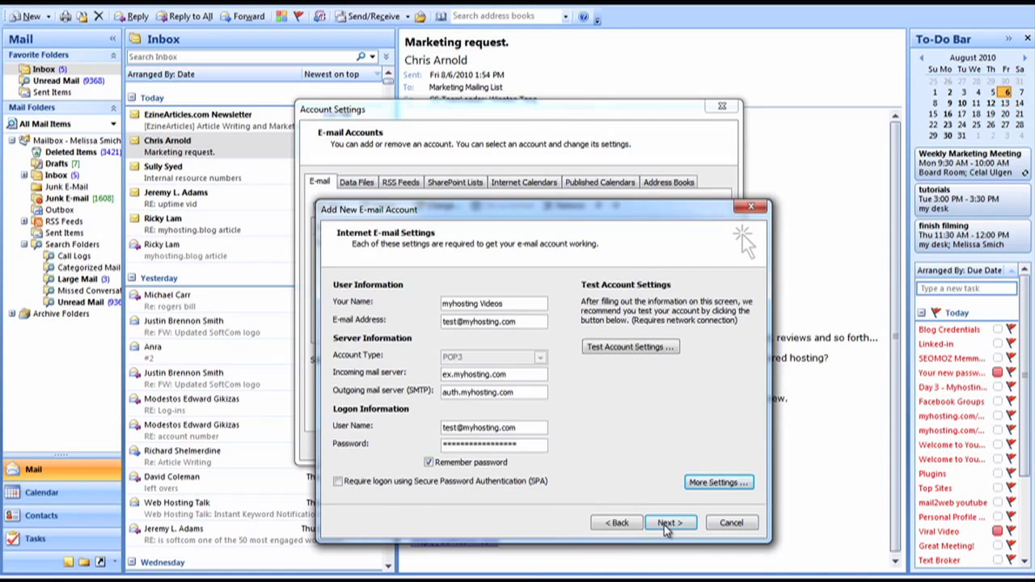
pyautogui.click(667, 523)
# Finish the new account wizard and bring the myhosting.com mailbox page in Flock back up
pyautogui.click(669, 523)
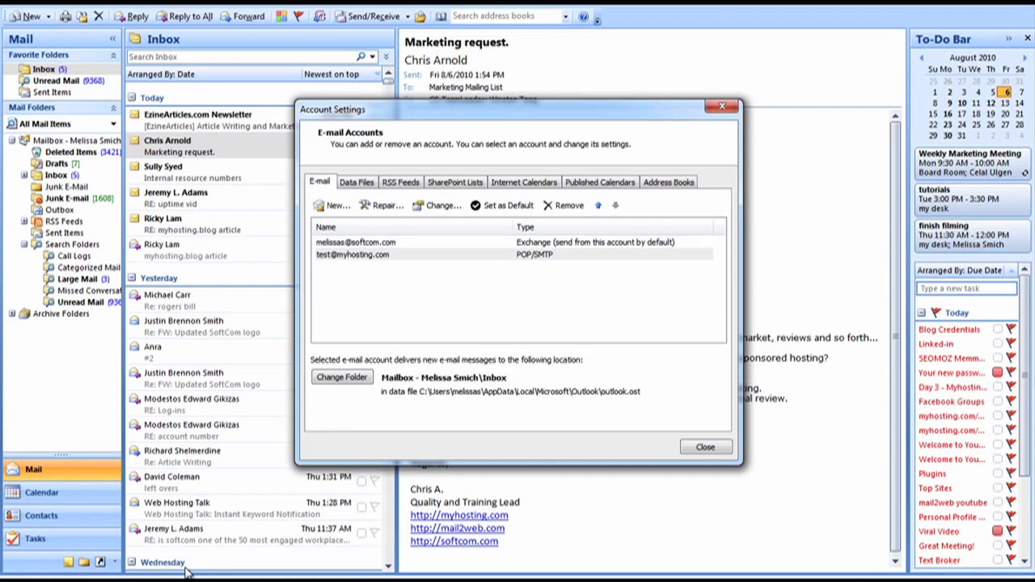
pyautogui.moveTo(323, 578)
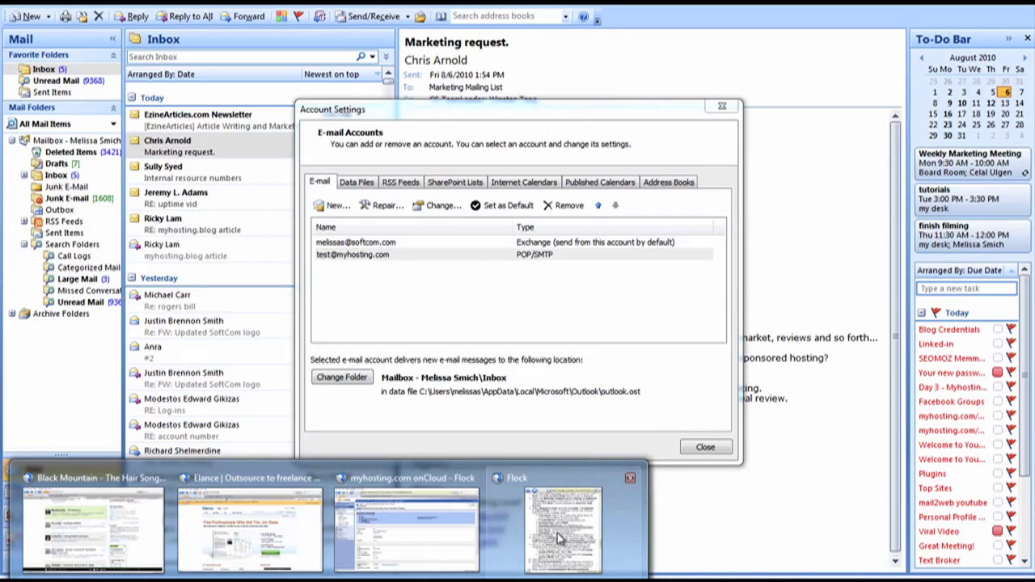
pyautogui.click(447, 546)
pyautogui.scroll(-3, 458, 520)
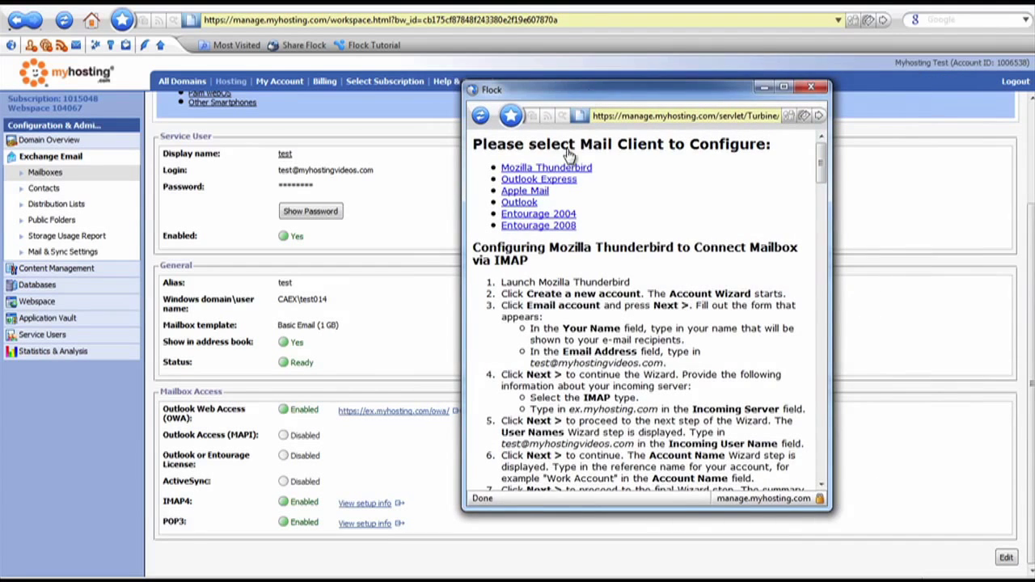
# View the myhosting.com Outlook setup guide, highlighting IMAP, then close the guide window
pyautogui.click(518, 204)
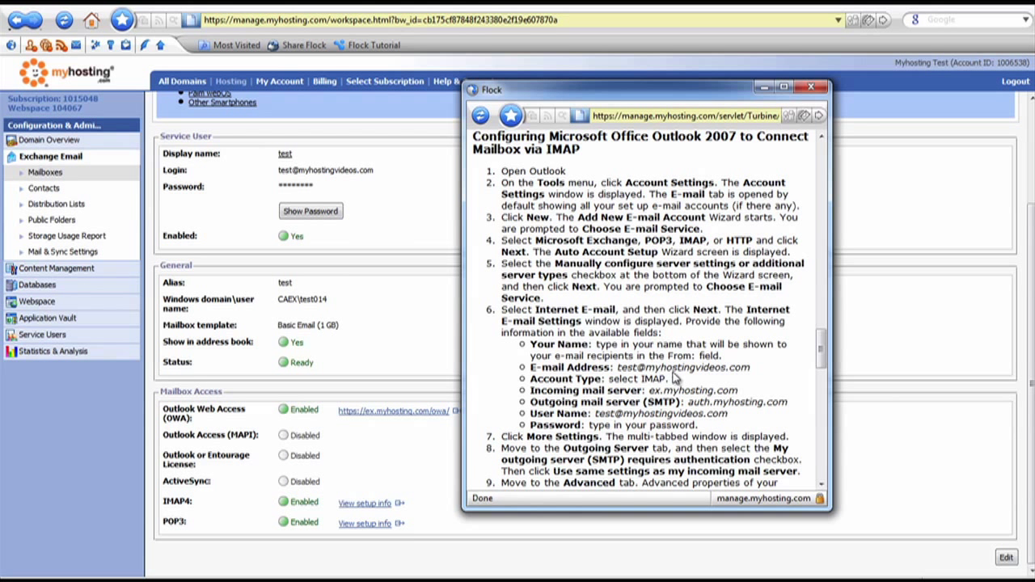
pyautogui.moveTo(670, 378); pyautogui.dragTo(638, 378)
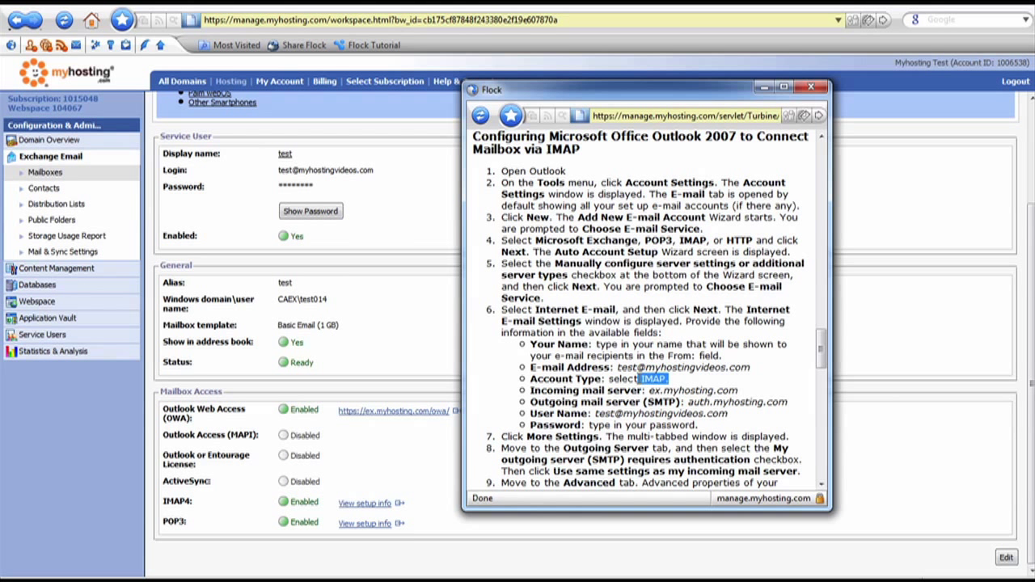
pyautogui.click(813, 87)
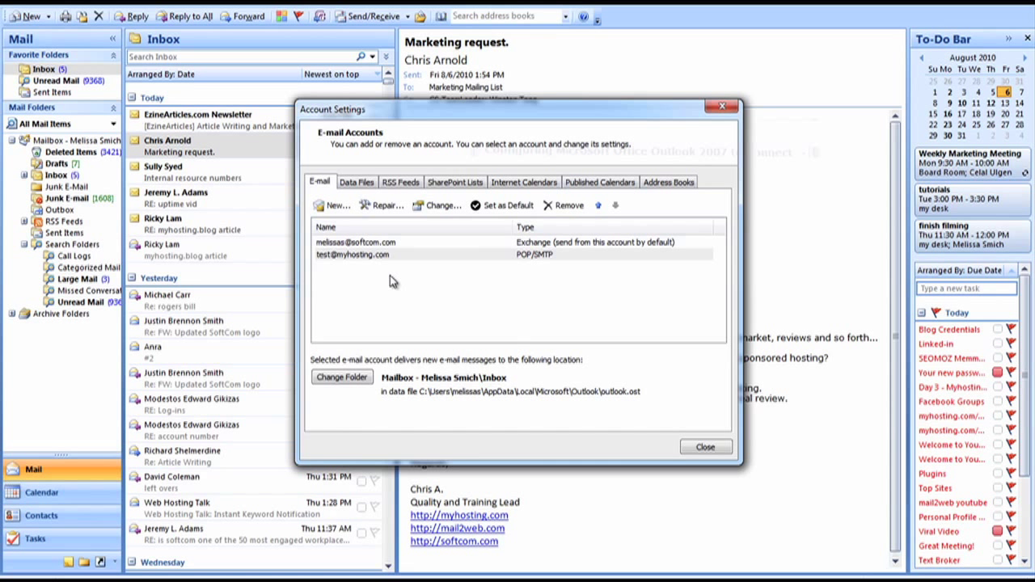
# Close the Account Settings dialog to return to the Outlook Inbox
pyautogui.click(701, 450)
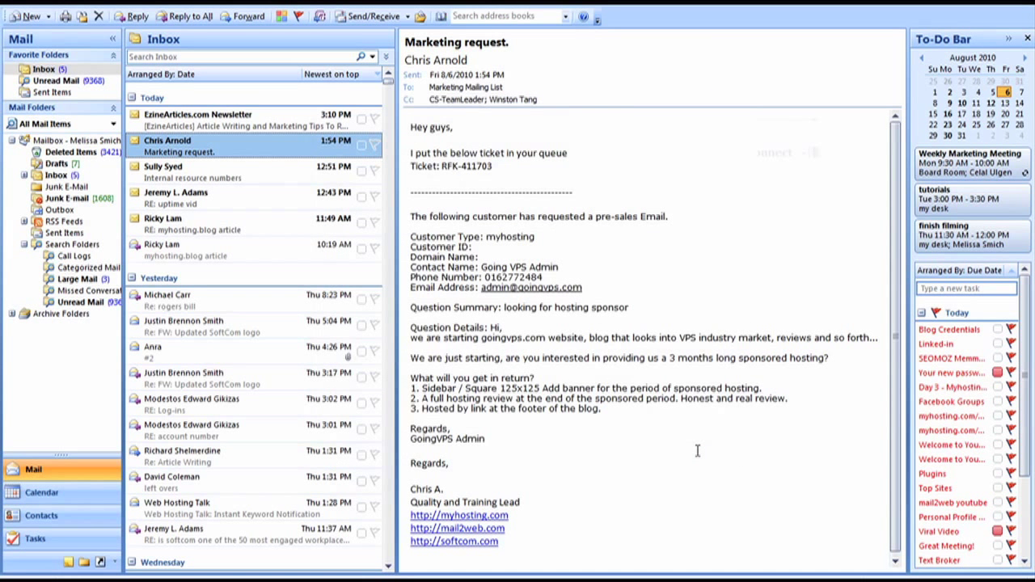